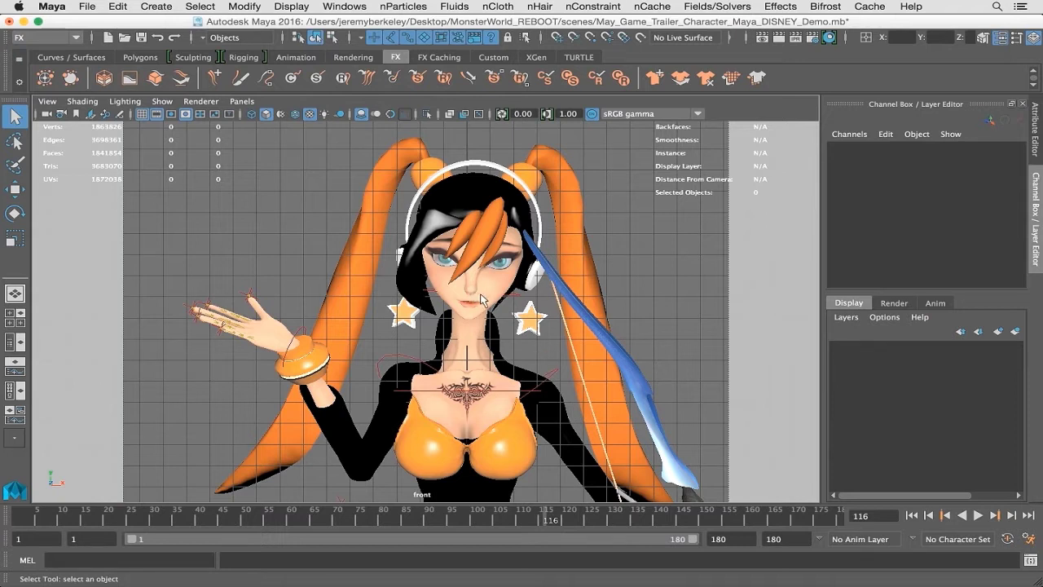
Keep FX as the active menu set and browse the nHair commands
left_click(70, 37)
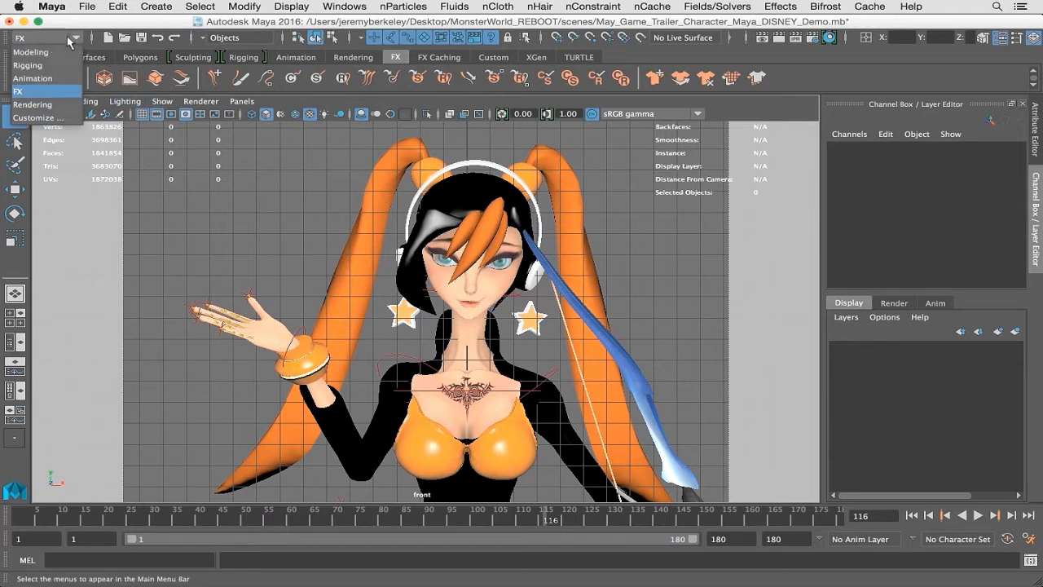
left_click(32, 92)
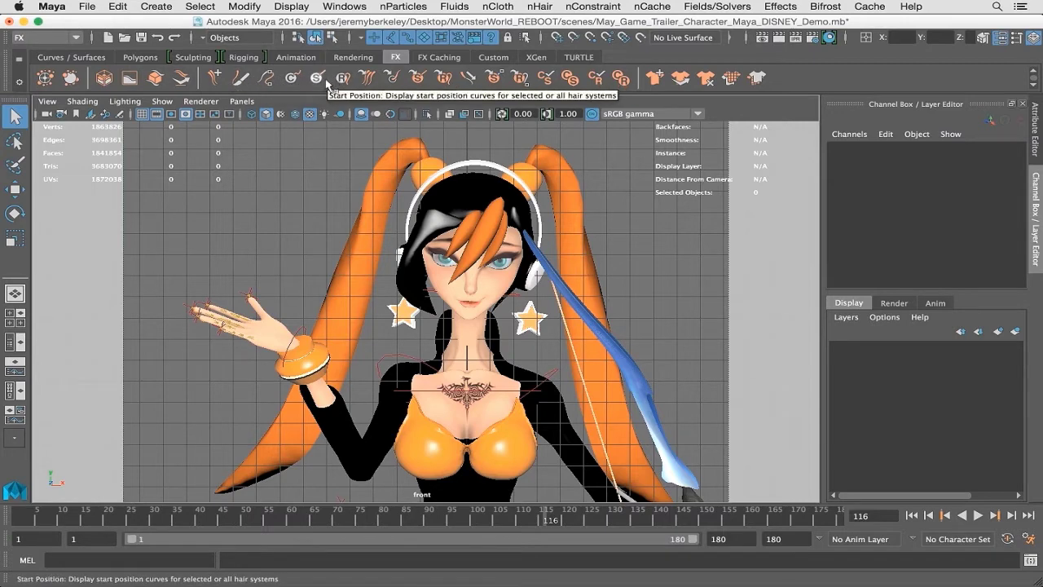
left_click(549, 6)
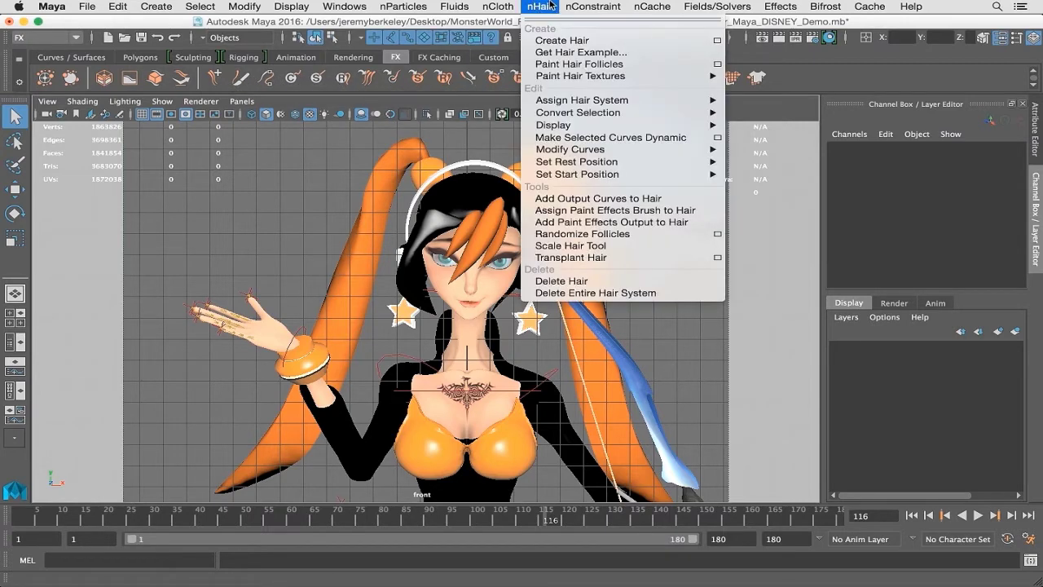
left_click(550, 5)
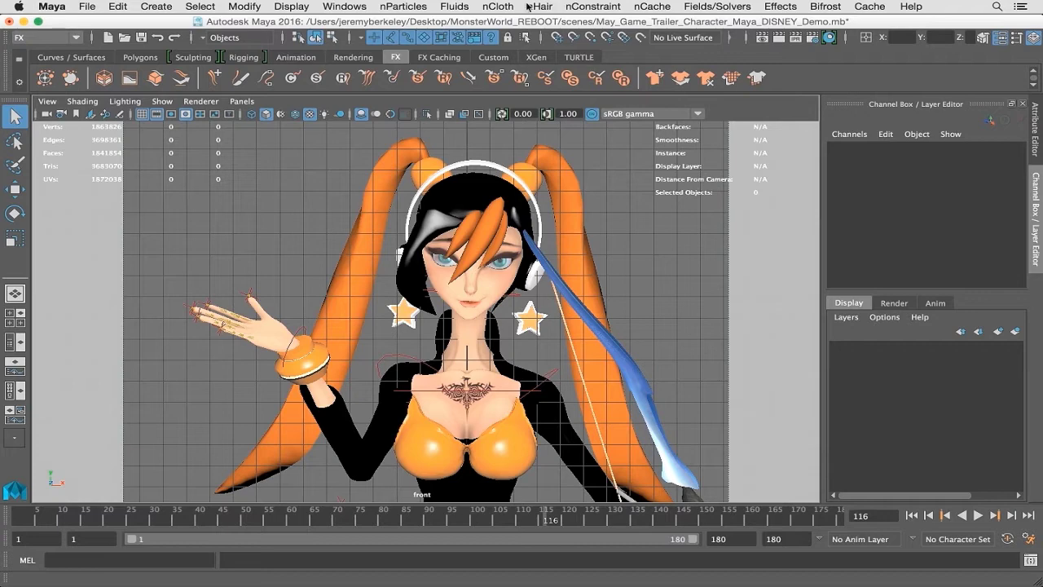
left_click(550, 6)
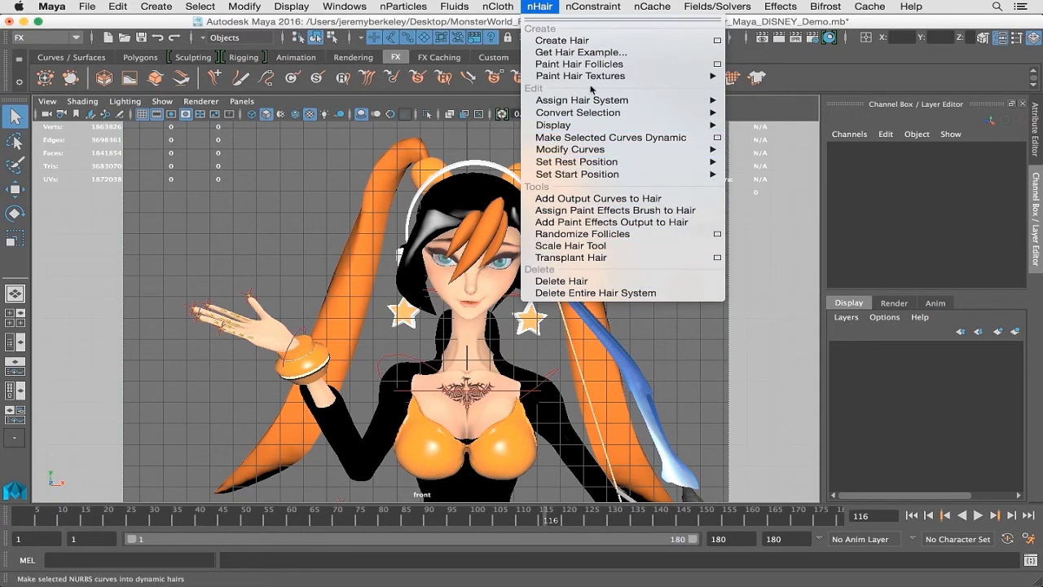
left_click(544, 5)
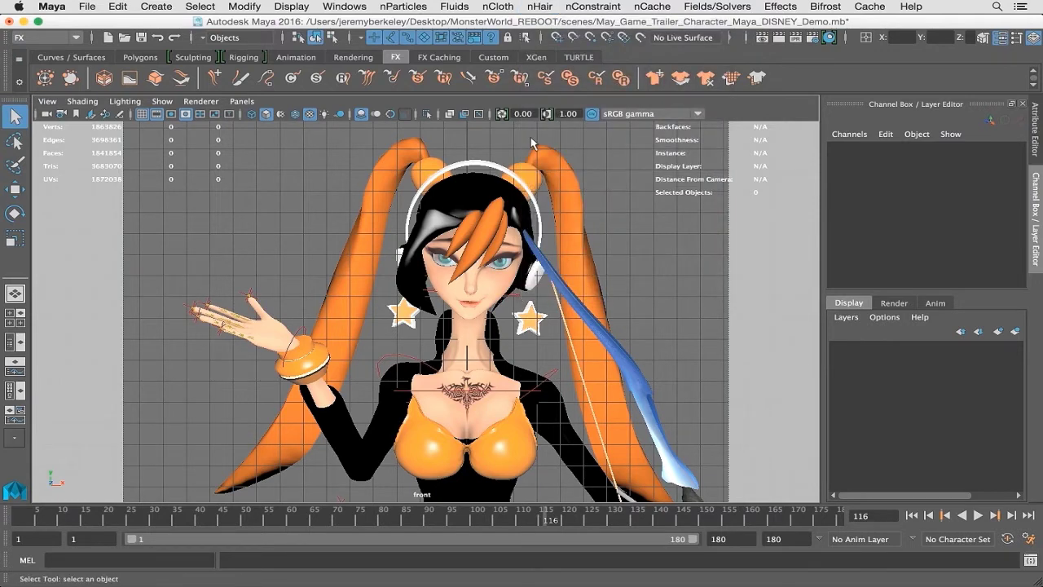
Open the HumanIK character controls and scrub the timeline between frames 41 and 116
left_click(334, 5)
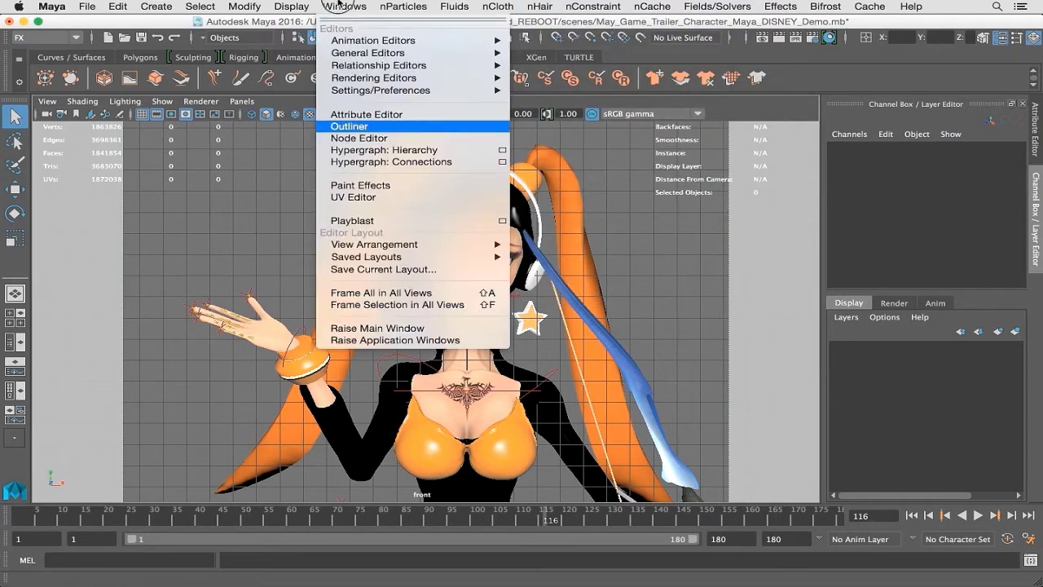
mouse_move(419, 40)
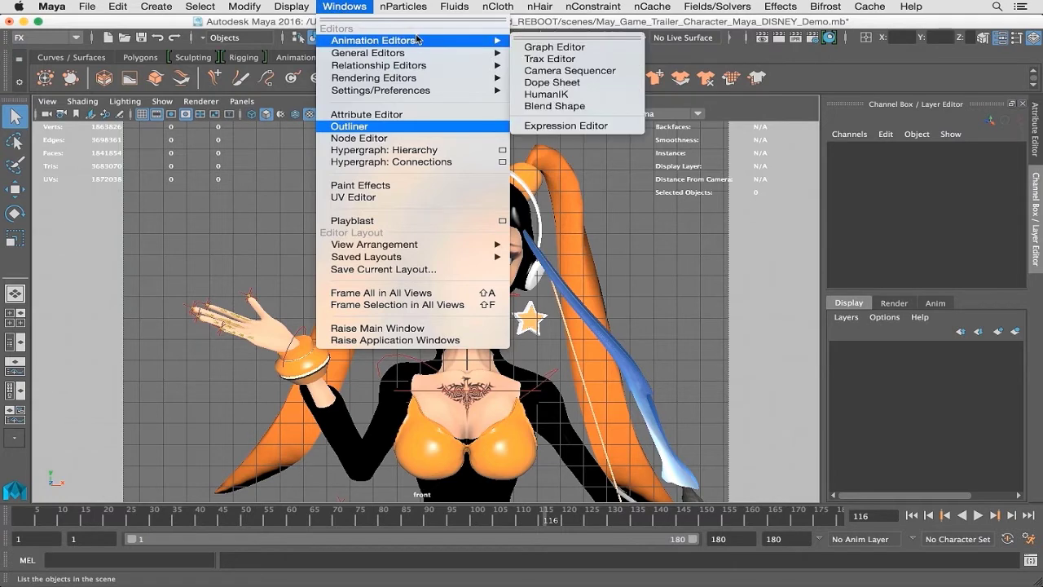
left_click(555, 94)
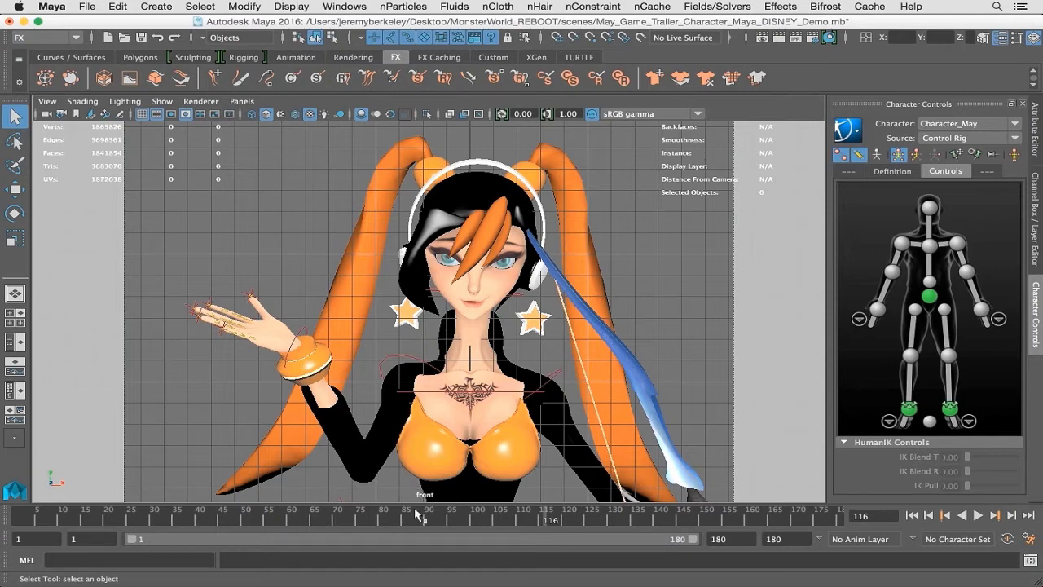
left_click(417, 514)
left_click(281, 516)
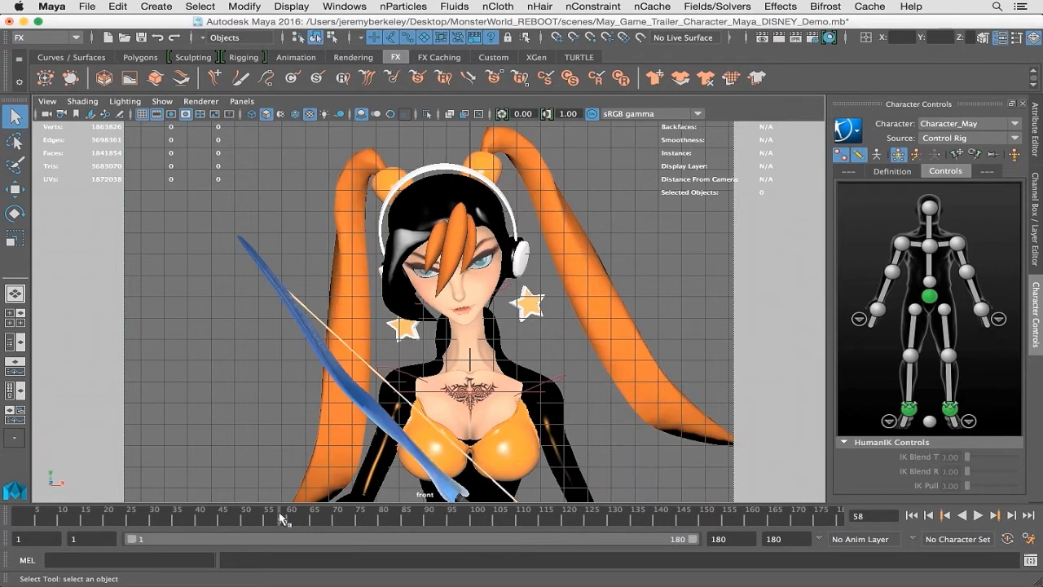
left_click(540, 517)
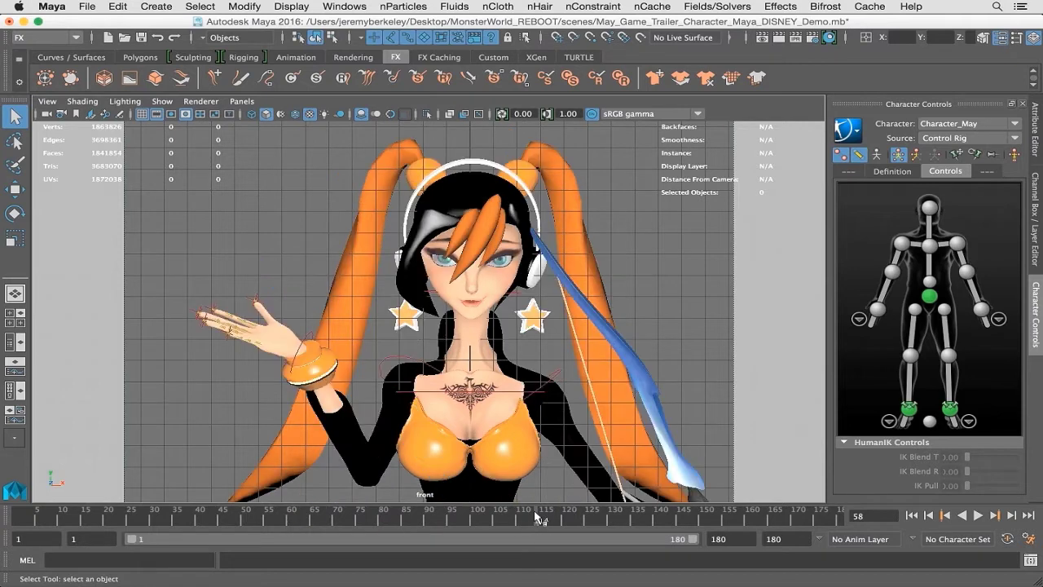
left_click(204, 520)
left_click(377, 515)
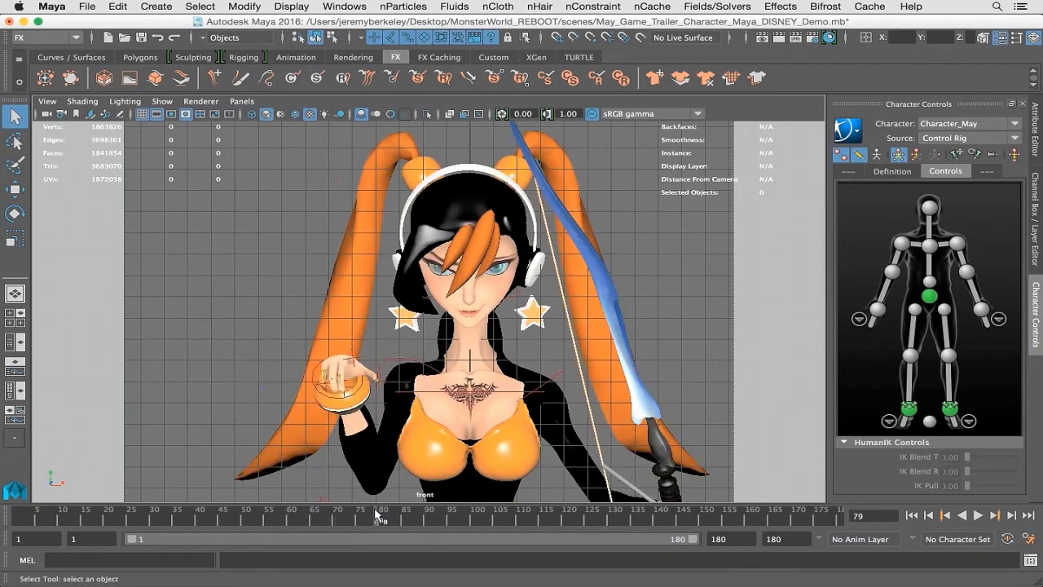
left_click(447, 519)
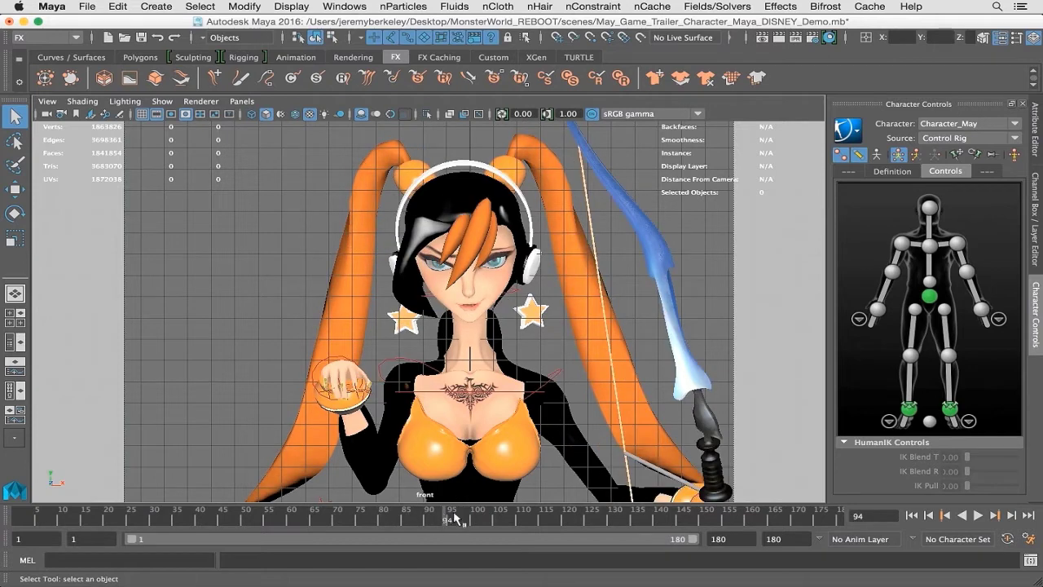
left_click(546, 520)
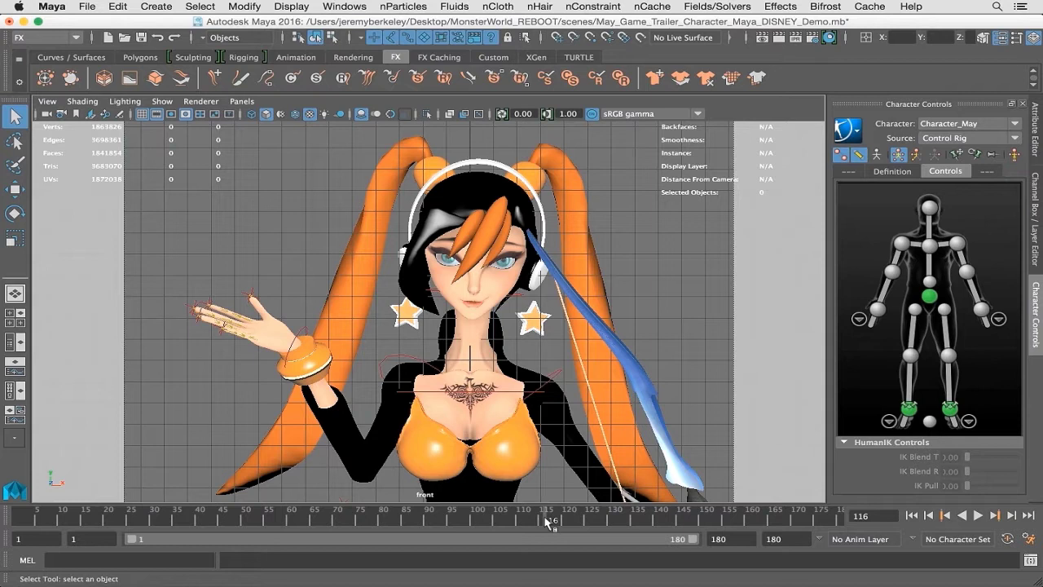
Switch the character's source from Control Rig to Stance and select May_Hair_LONG
left_click(1003, 140)
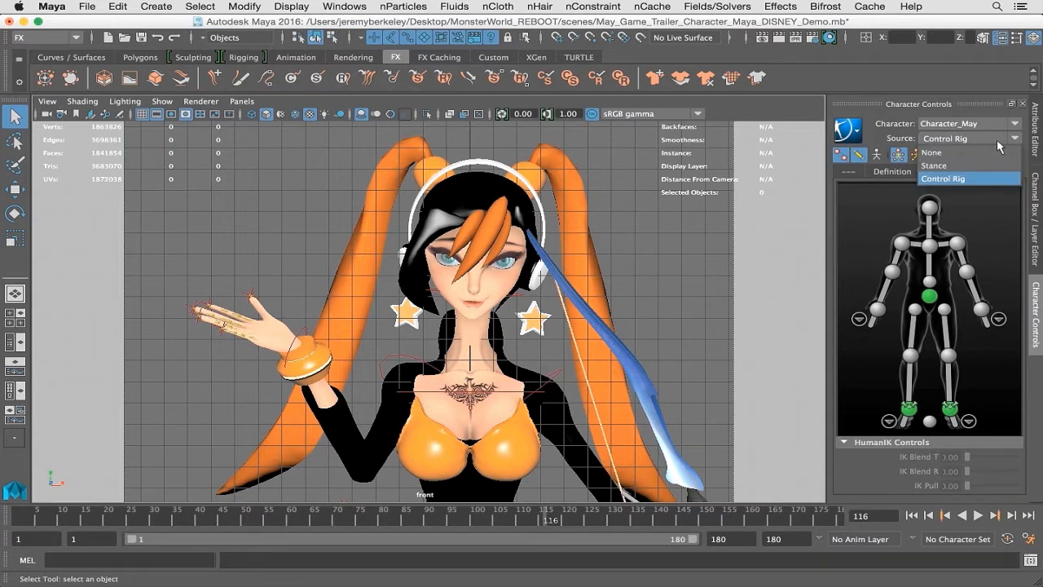
left_click(954, 178)
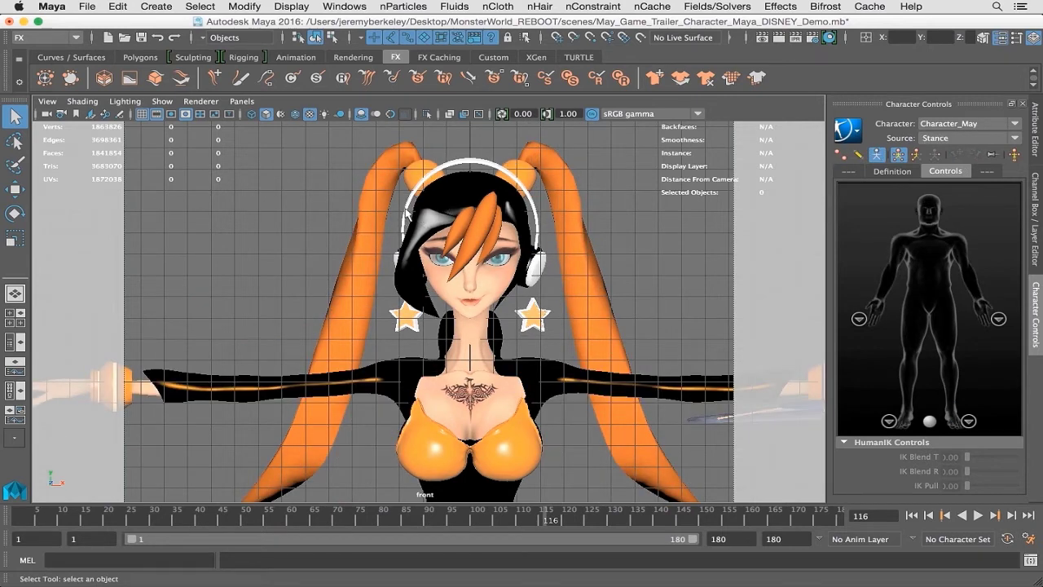
left_click(375, 192)
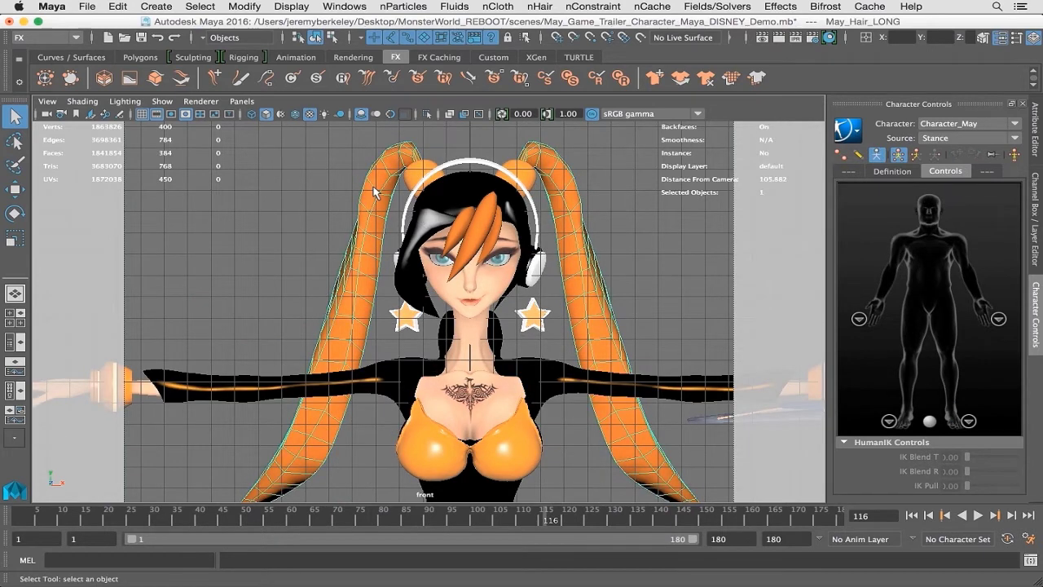
Switch the viewport to the perspective camera and orbit to a three-quarter view of May
left_click(619, 241)
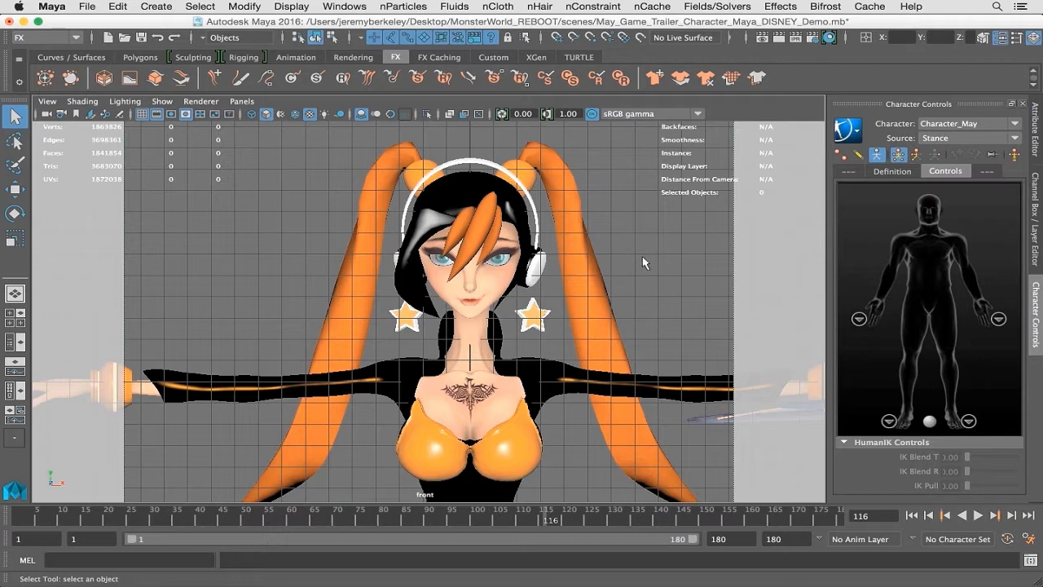
key("space")
left_click_drag(596, 235, 617, 202)
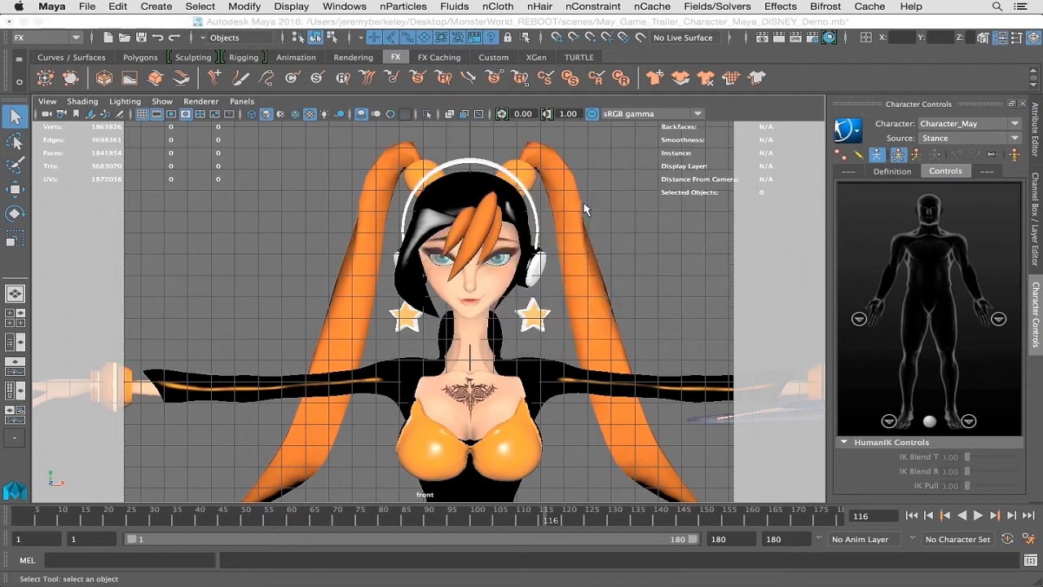
left_click_drag(440, 268, 366, 284, "alt")
left_click_drag(520, 284, 461, 241, "alt")
Select the three central bang strands, including Bang_3, hanging over her face
left_click(603, 245)
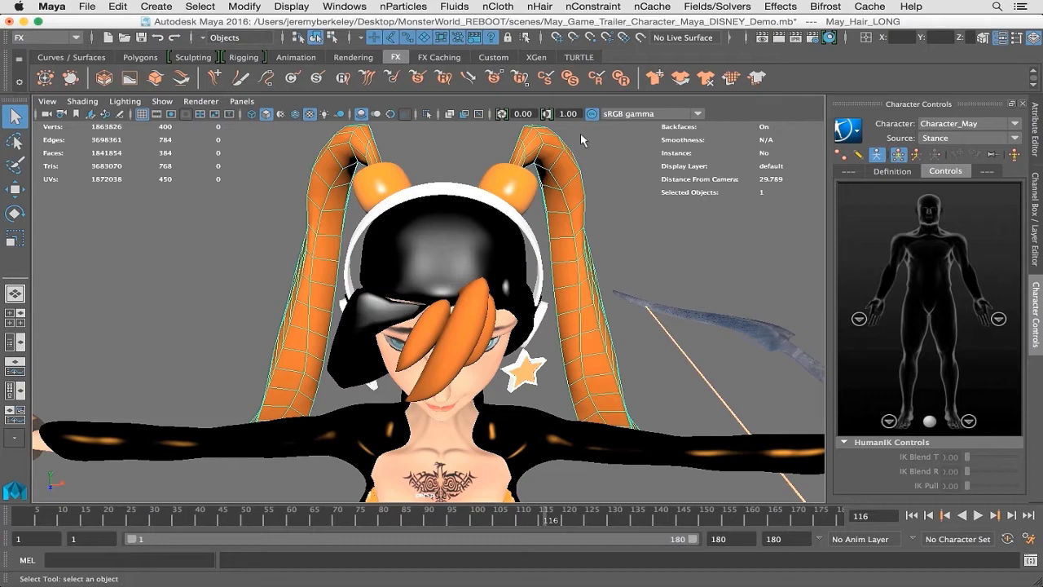
left_click(436, 336)
left_click_drag(476, 379, 424, 258, "alt")
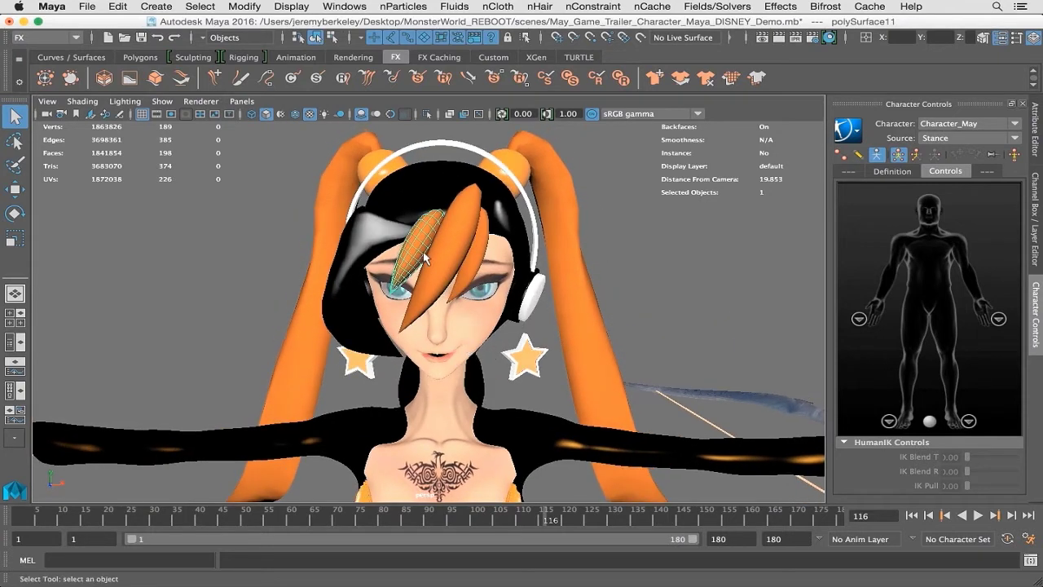
left_click(440, 254)
mouse_move(496, 311)
left_mouse_down("alt")
mouse_move(463, 326)
mouse_move(503, 321)
left_mouse_up("alt")
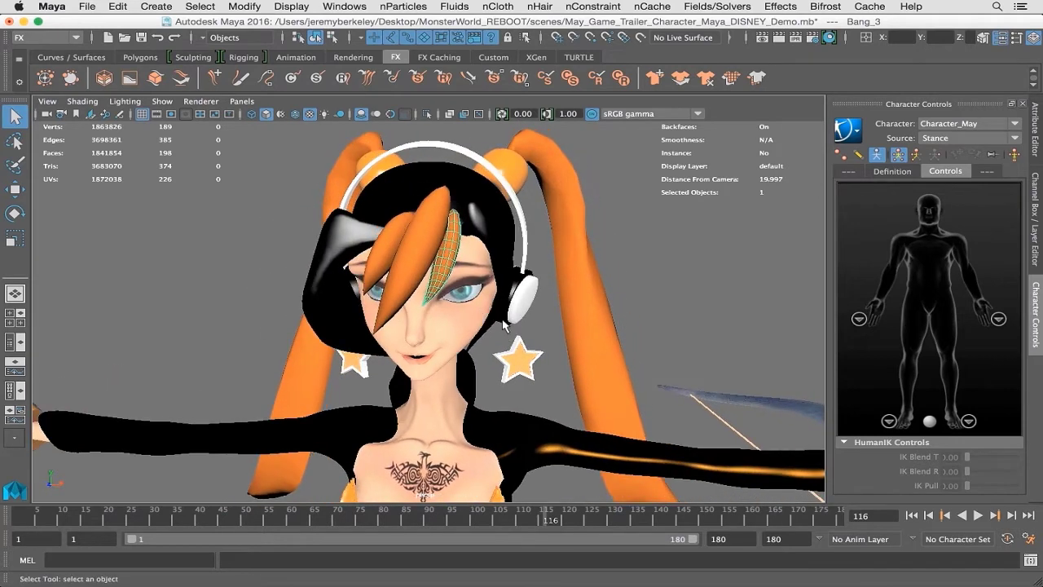
left_click(423, 251, "shift")
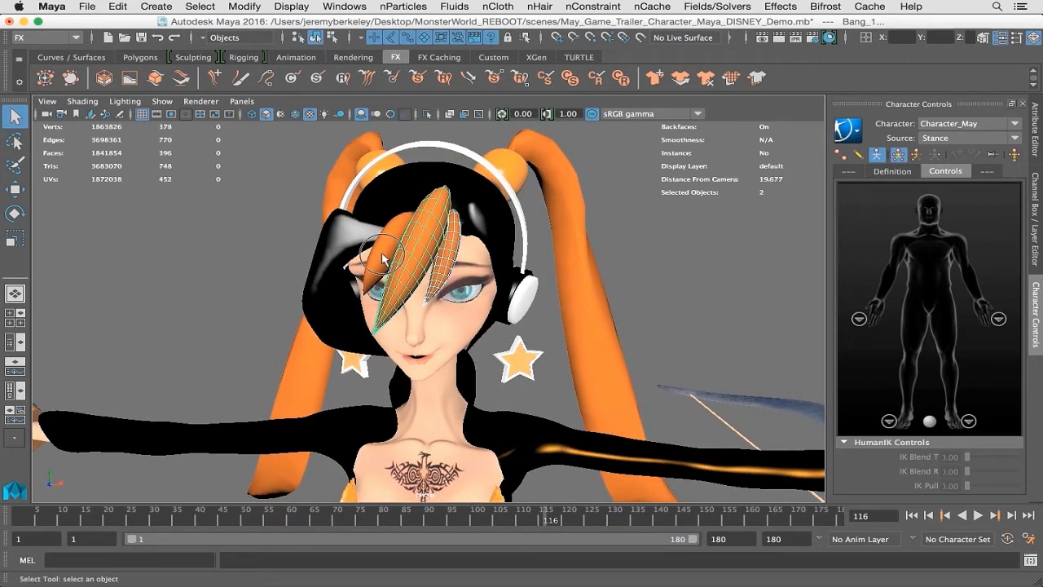
left_click(382, 252, "shift")
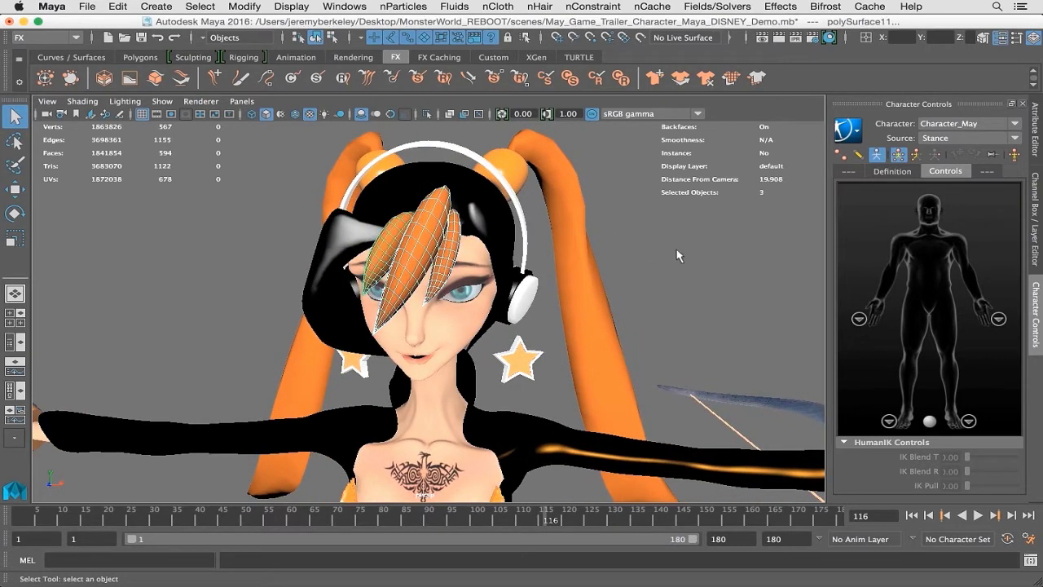
Put the selected bangs on a new orange layer named Centre_Bangs and check its visibility toggle
left_click(1036, 239)
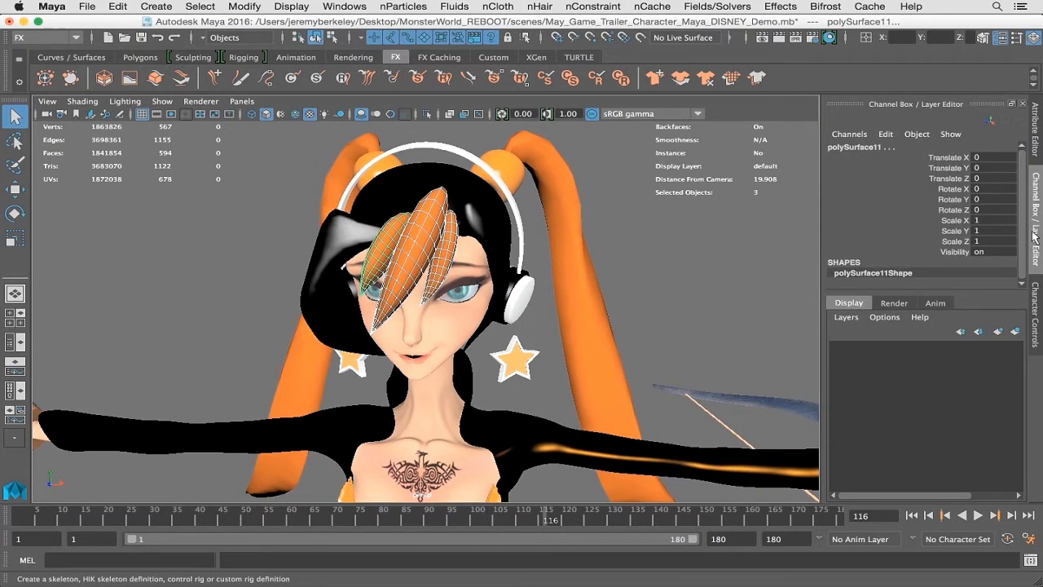
left_click(1014, 331)
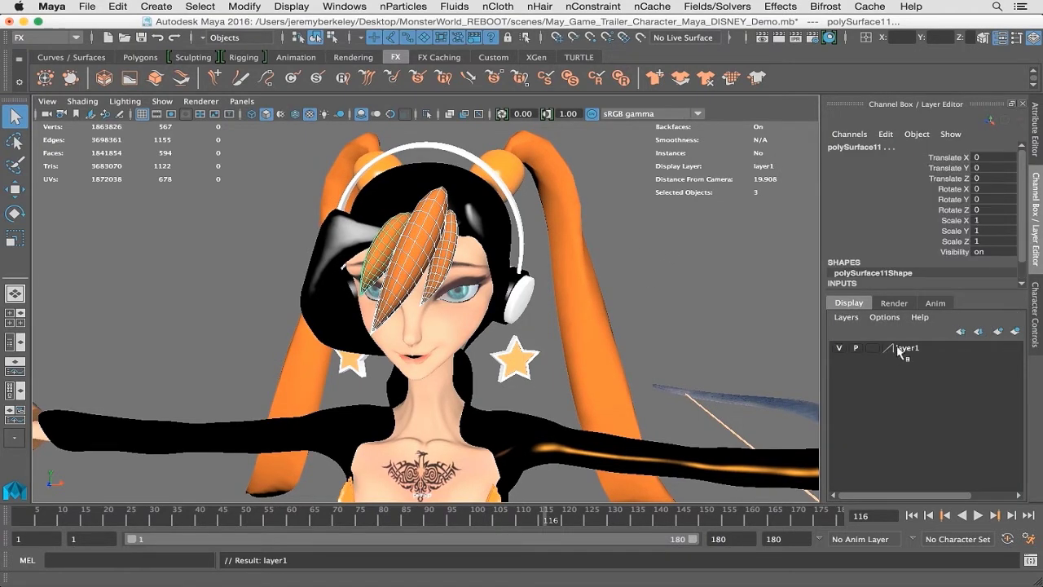
double_click(907, 348)
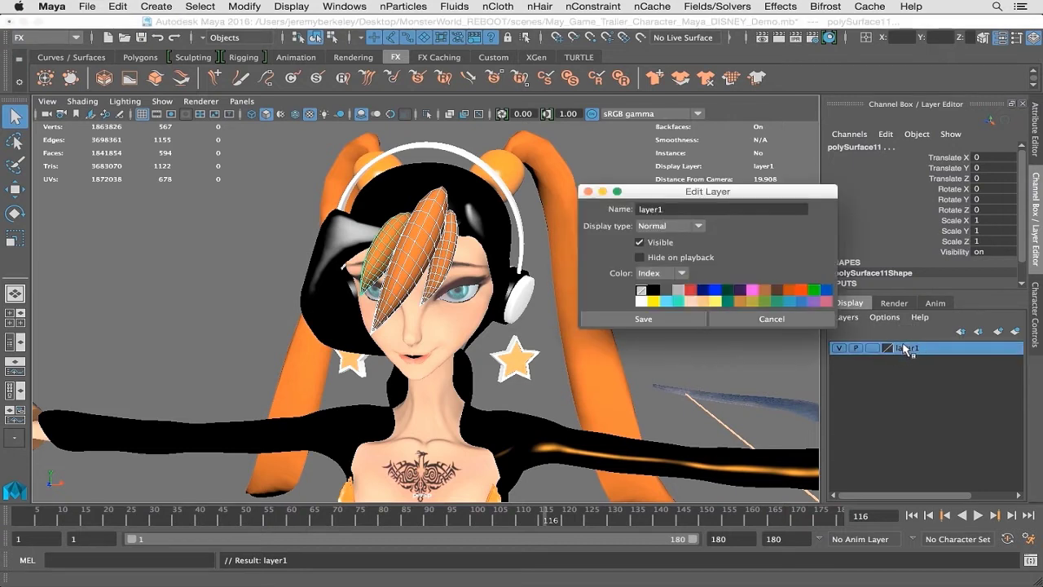
left_click_drag(674, 208, 585, 225)
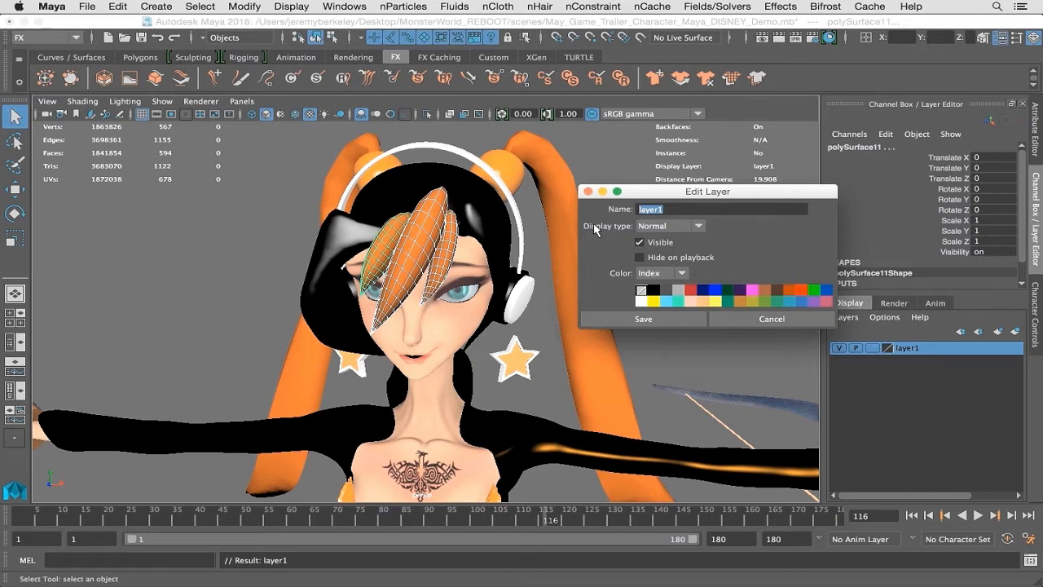
type("Centre_Bangs")
left_click(739, 300)
left_click(676, 319)
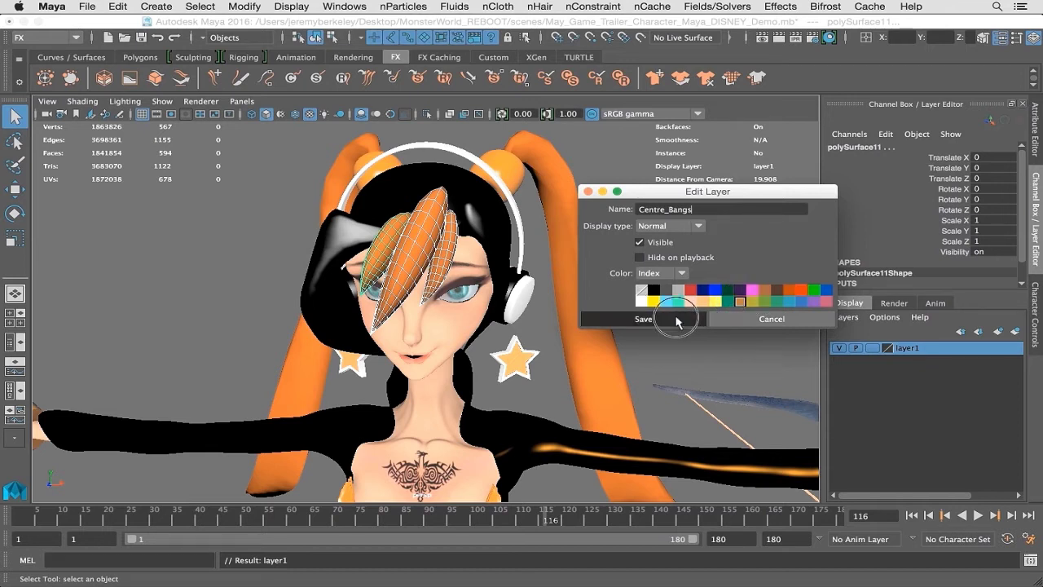
left_click(840, 349)
left_click(840, 348)
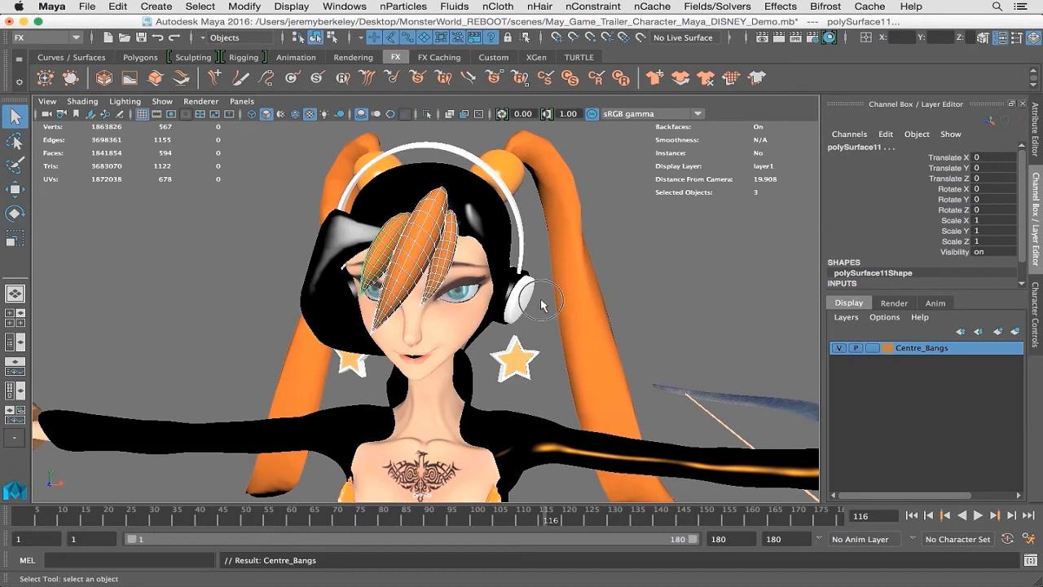
left_click_drag(528, 287, 515, 275, "alt")
Select the two side bang pieces and put them on a new black layer named Raven_Bangs
left_click(515, 274)
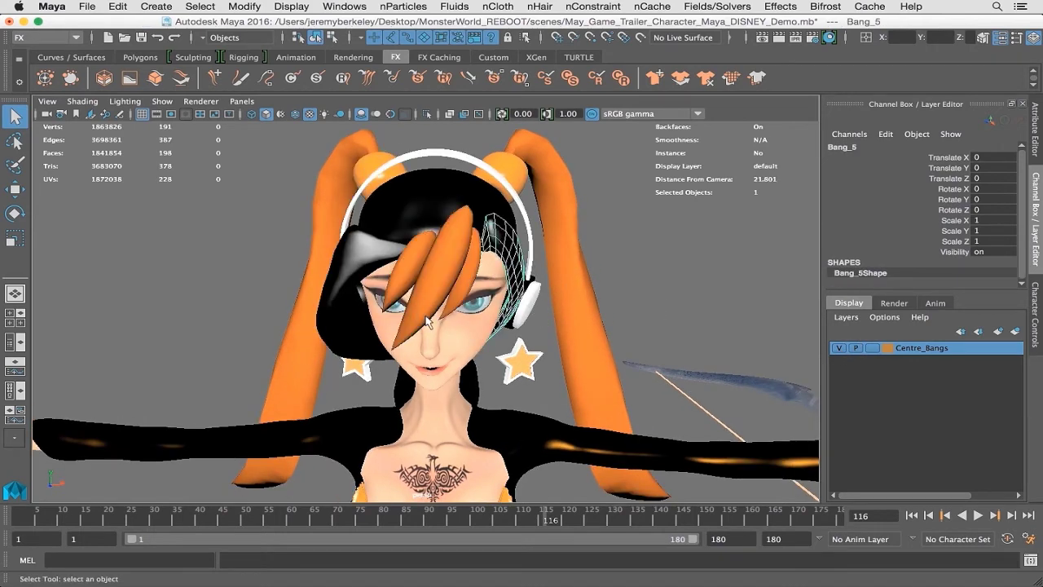
left_click(355, 262)
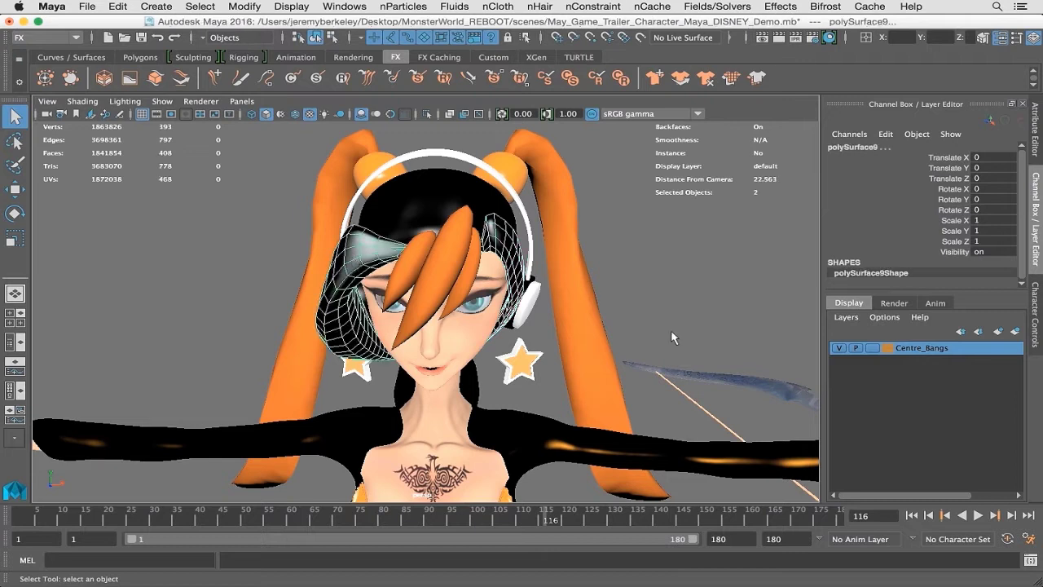
left_click(1015, 332)
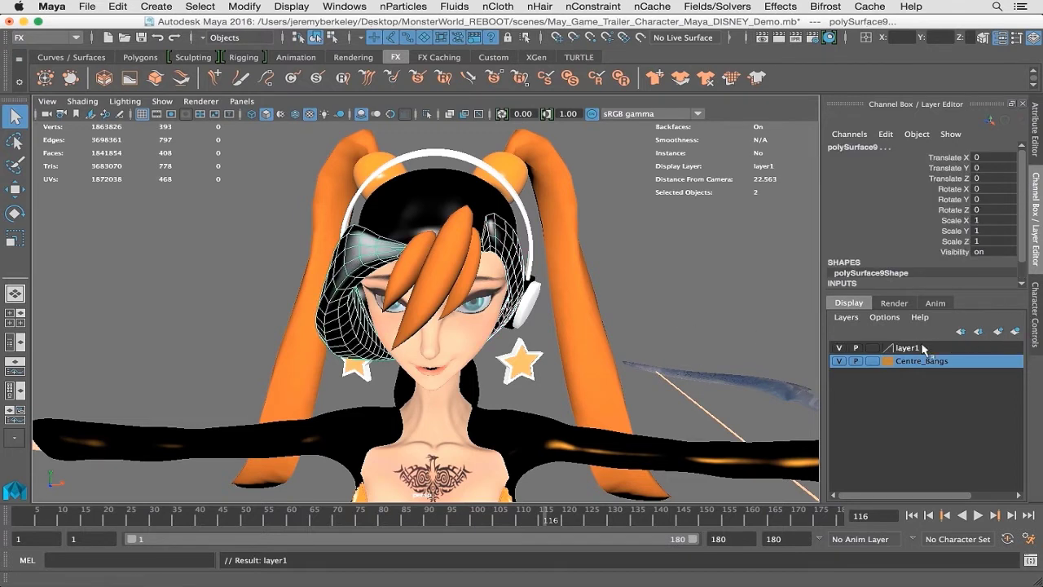
double_click(908, 348)
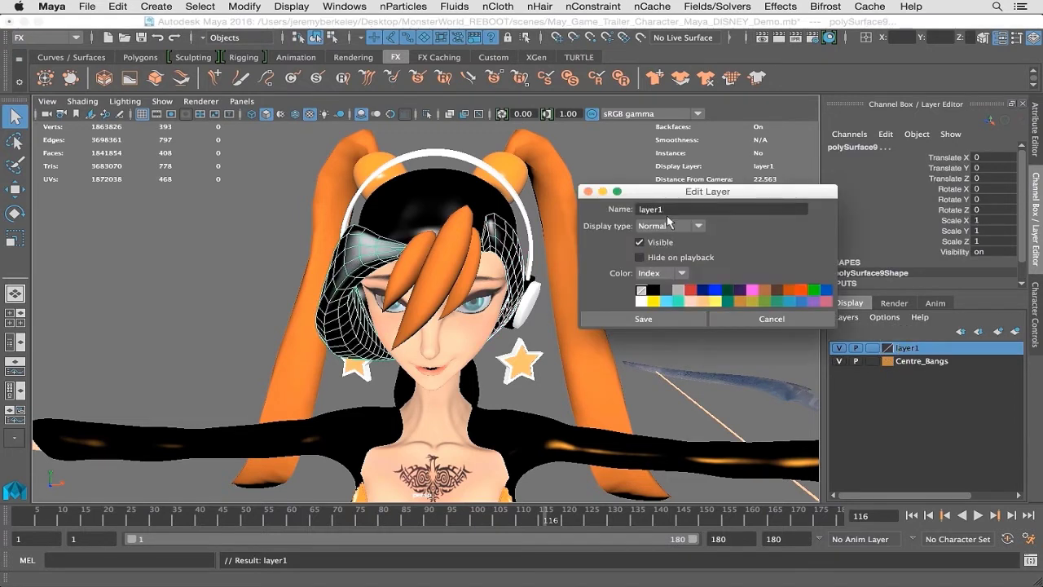
double_click(652, 209)
type("Raven_Bangs")
left_click(654, 290)
left_click(641, 319)
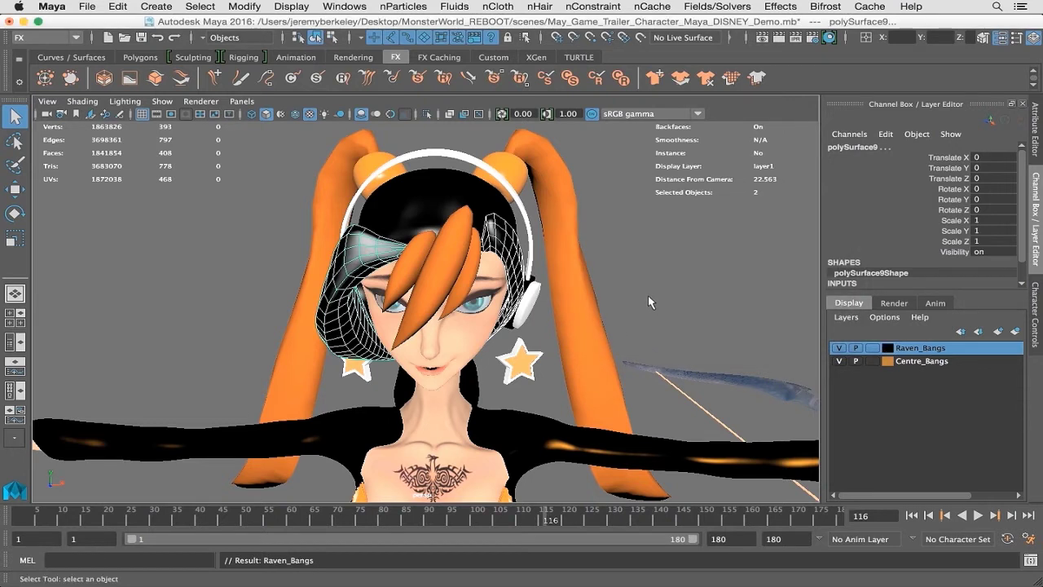
Toggle Raven_Bangs visibility off and on, then select the long ponytail hair
left_click(840, 348)
left_click(839, 348)
left_click(584, 297)
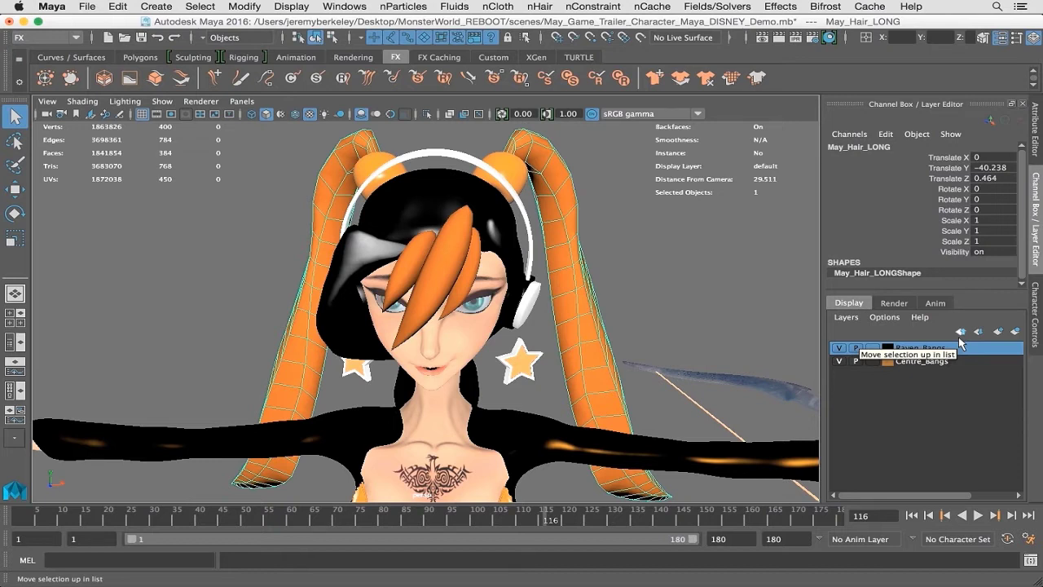
Create a new layer from the ponytail hair and rename it PonyTails
left_click(1015, 331)
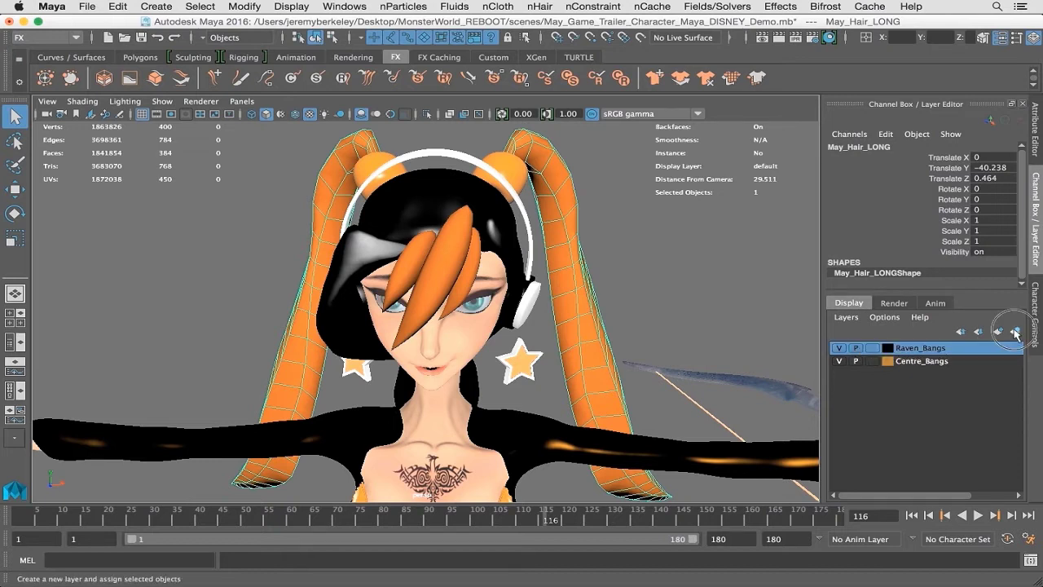
left_click(911, 349)
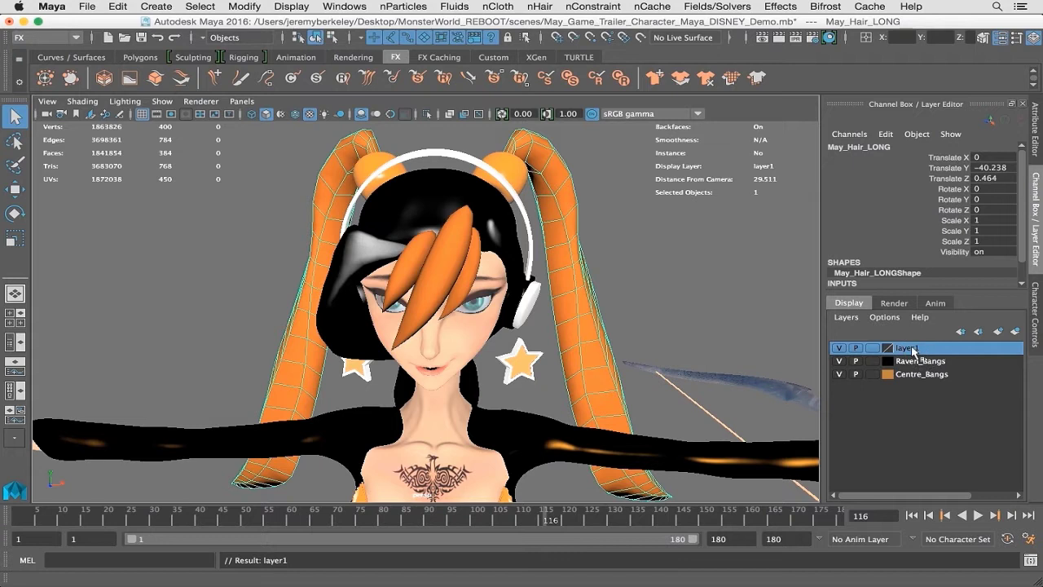
double_click(911, 349)
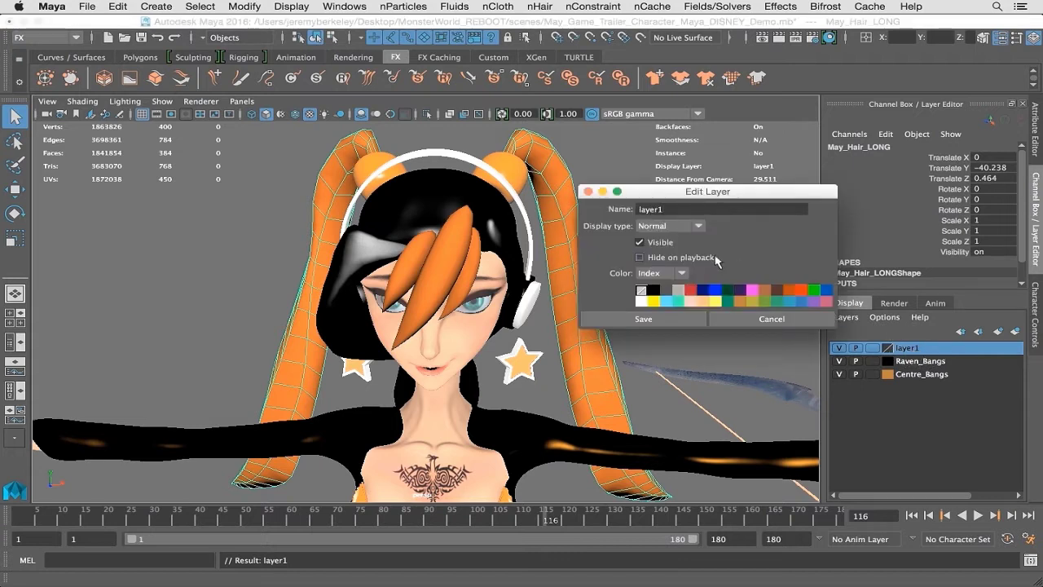
left_click_drag(676, 209, 603, 220)
type("PonyTails")
left_click(642, 320)
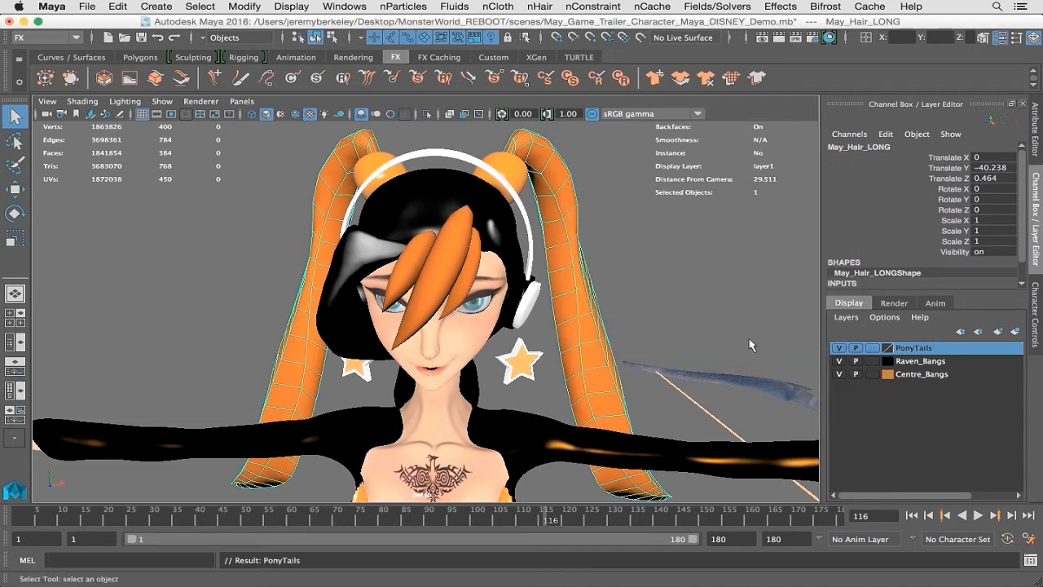
Hide and reshow the PonyTails, Raven_Bangs and Centre_Bangs layers to check each one
left_click(839, 348)
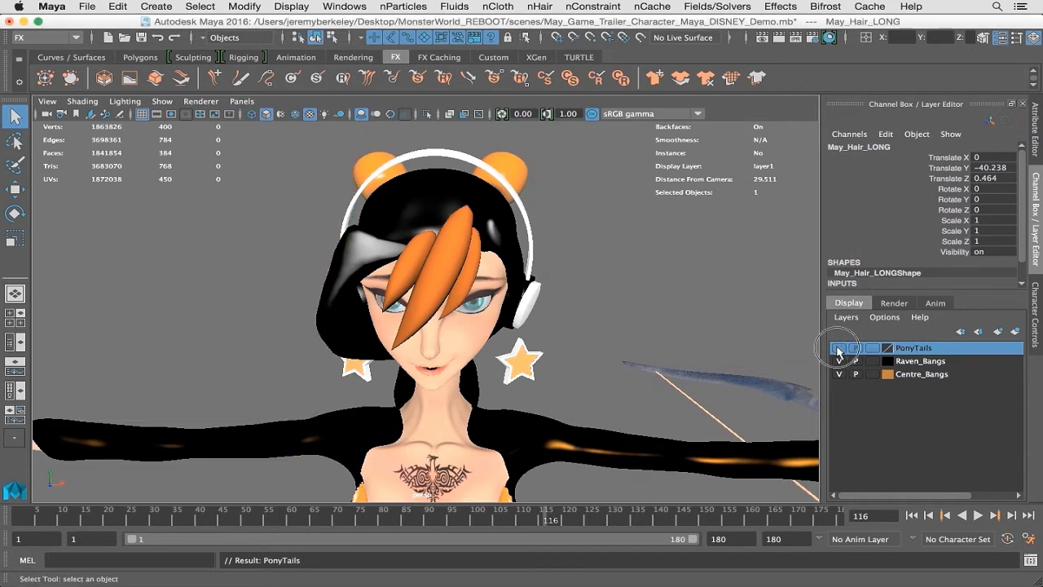
left_click(838, 348)
left_click(839, 361)
left_click(839, 361)
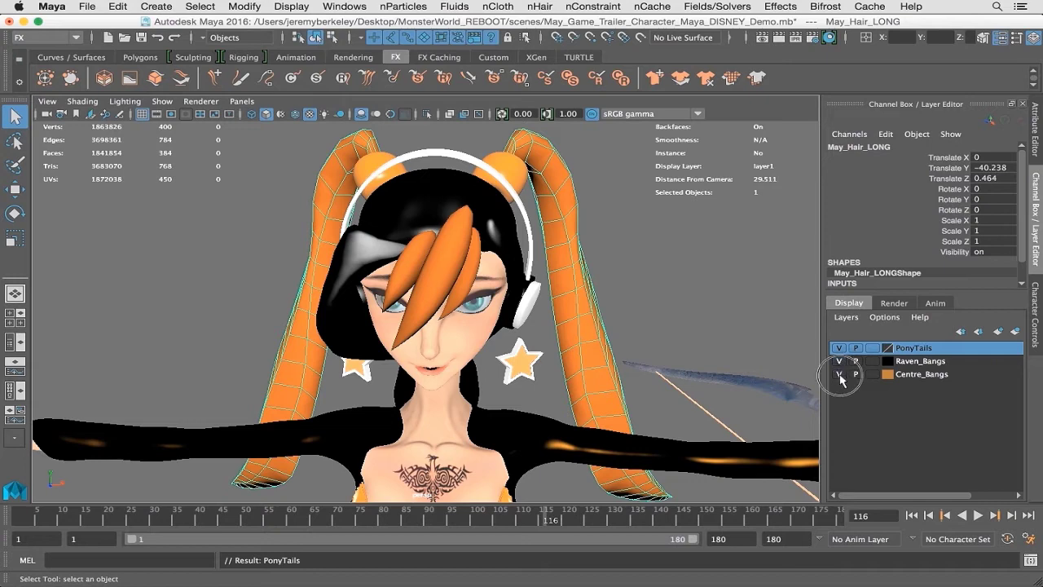
left_click(840, 374)
left_click(839, 374)
left_click_drag(513, 337, 567, 349, "alt")
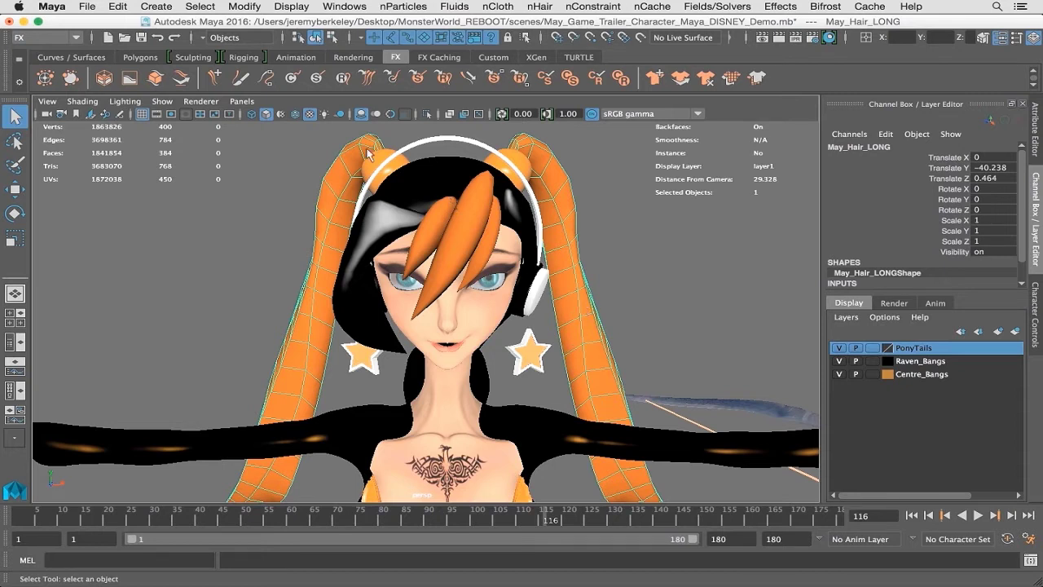
Change the menu set from FX to Modeling and orbit back to a frontal view
left_click(50, 37)
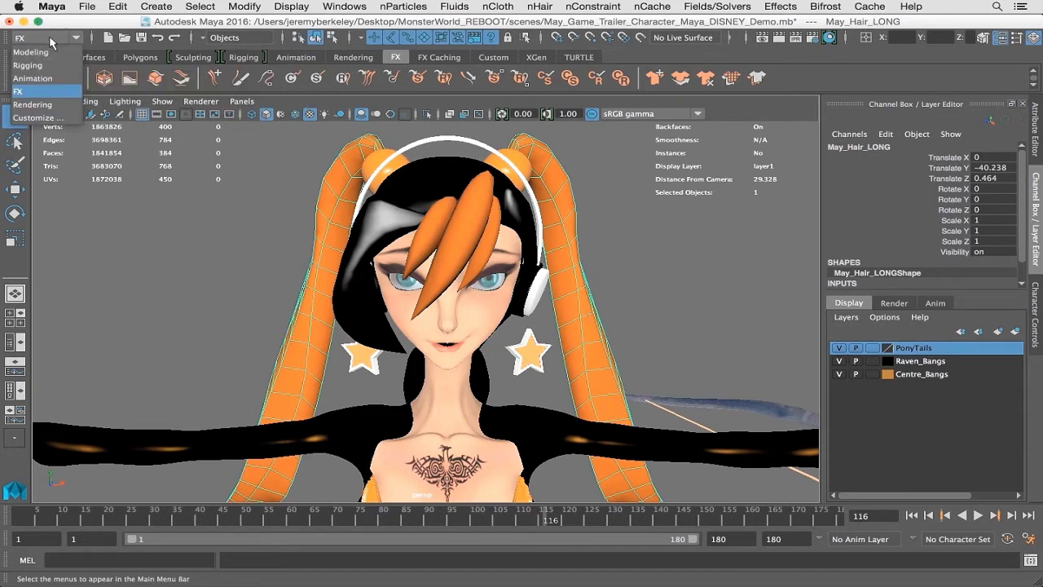
left_click(45, 53)
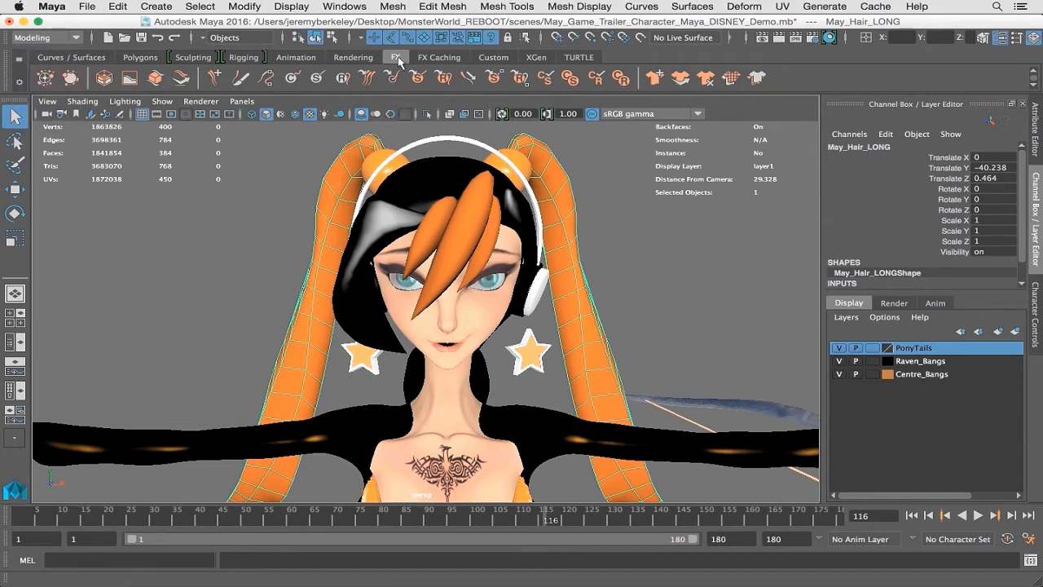
mouse_move(523, 224)
left_mouse_down("alt")
mouse_move(507, 235)
mouse_move(515, 227)
left_mouse_up("alt")
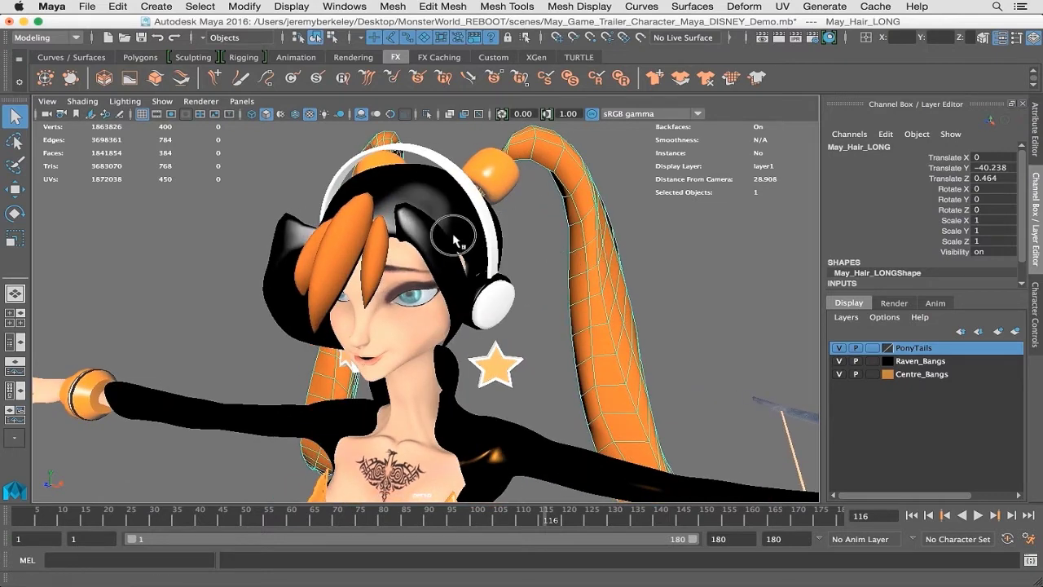
left_click_drag(454, 239, 477, 237, "alt")
left_click(488, 244)
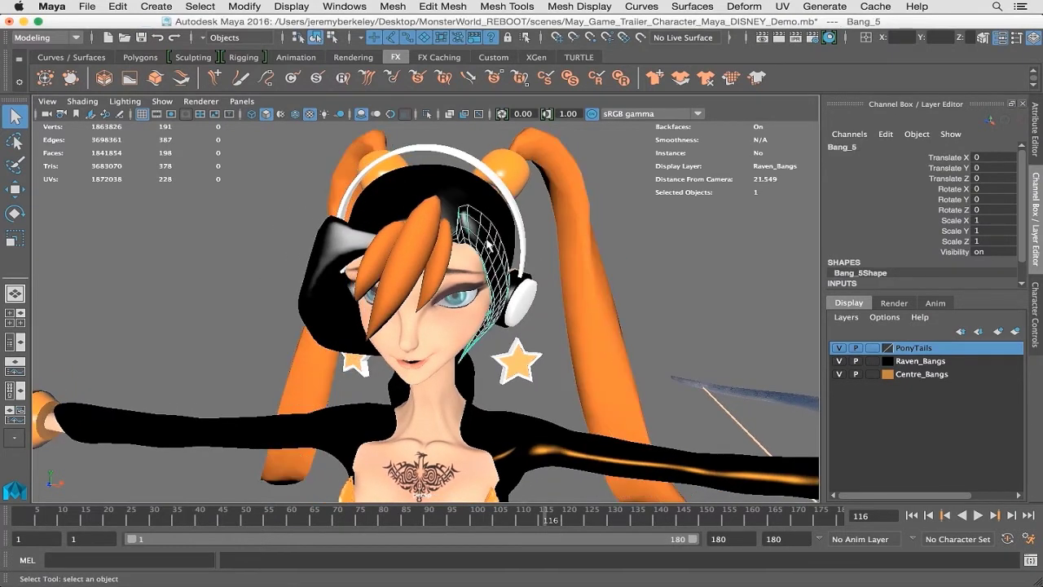
Select the ponytail mesh May_Hair_LONG and frame the view on it
left_click(569, 239)
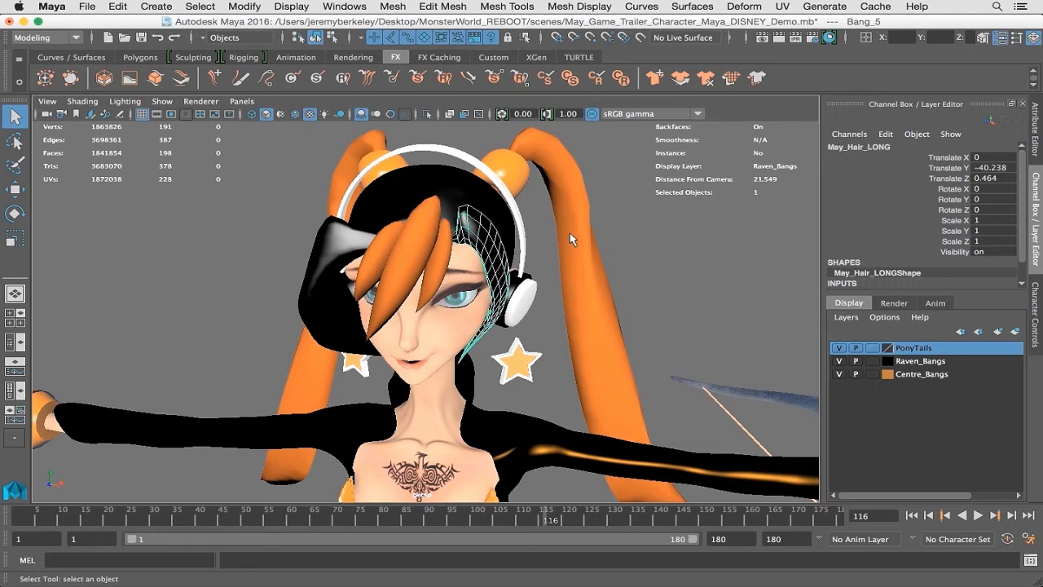
left_click(417, 267)
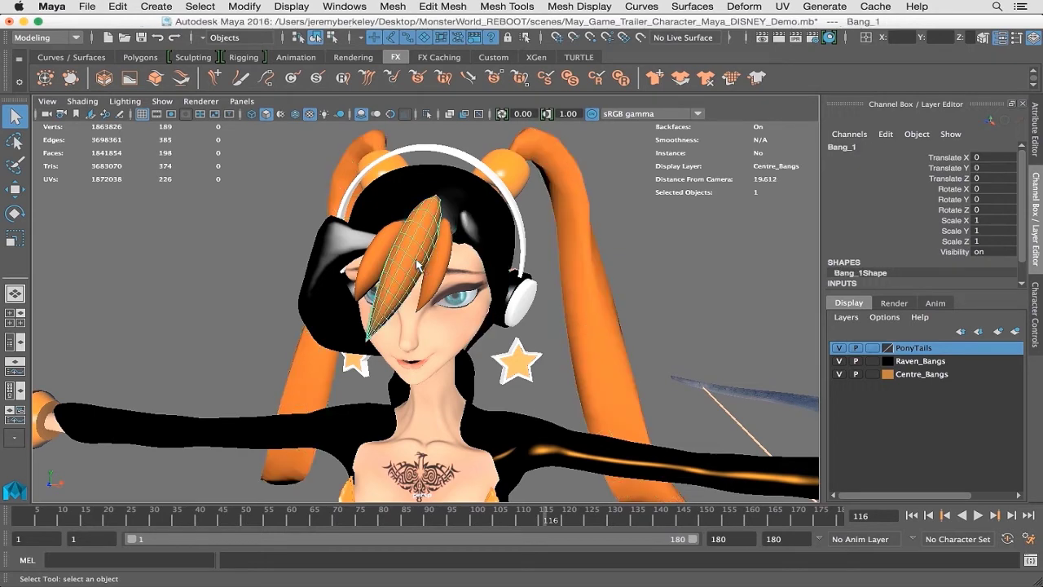
left_click(583, 256)
key("f")
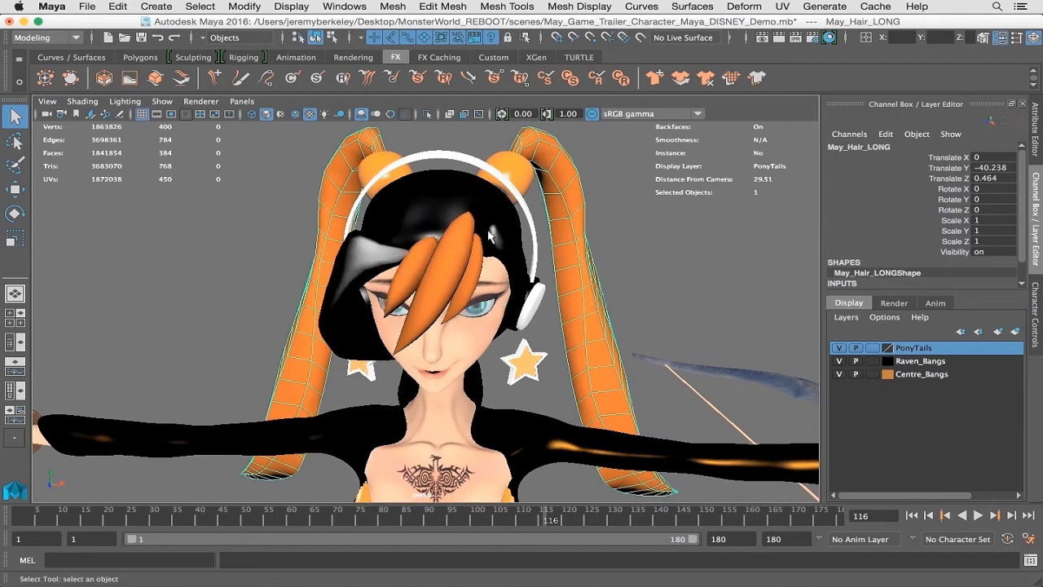
Reset the Mesh Smooth options to defaults and smooth the ponytail with one division
left_click(384, 6)
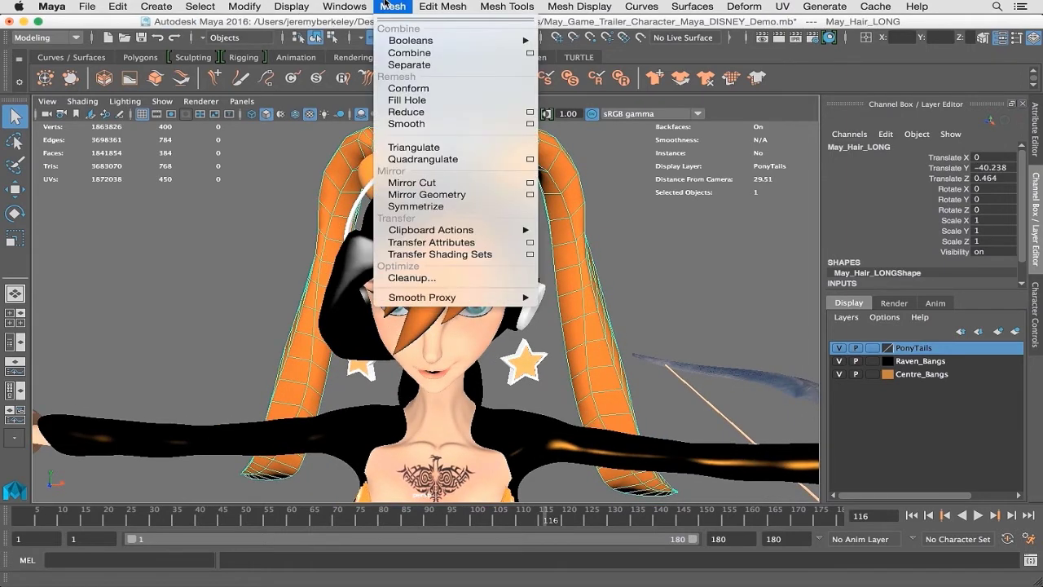
left_click(530, 123)
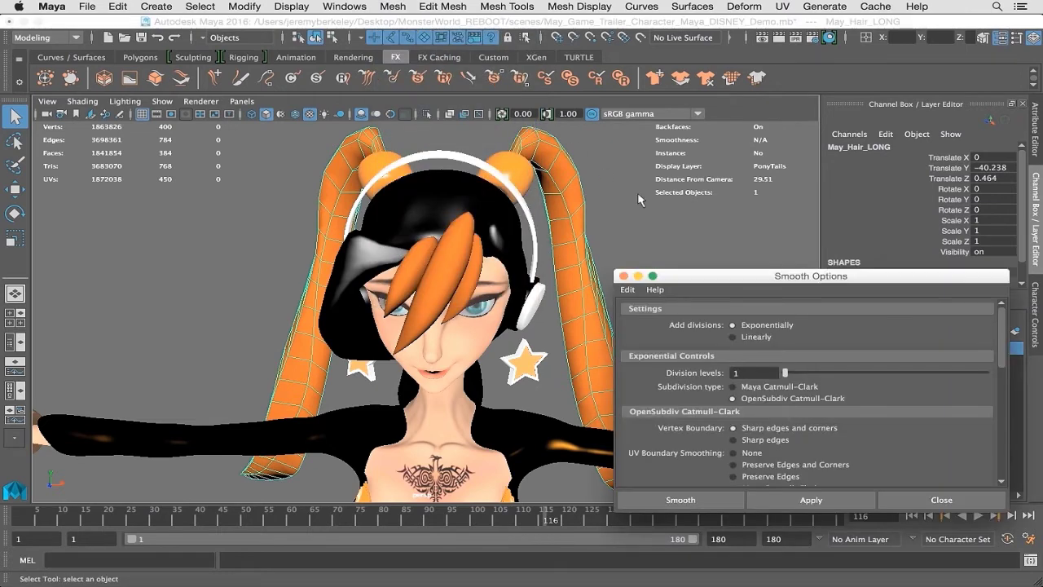
left_click_drag(706, 278, 693, 156)
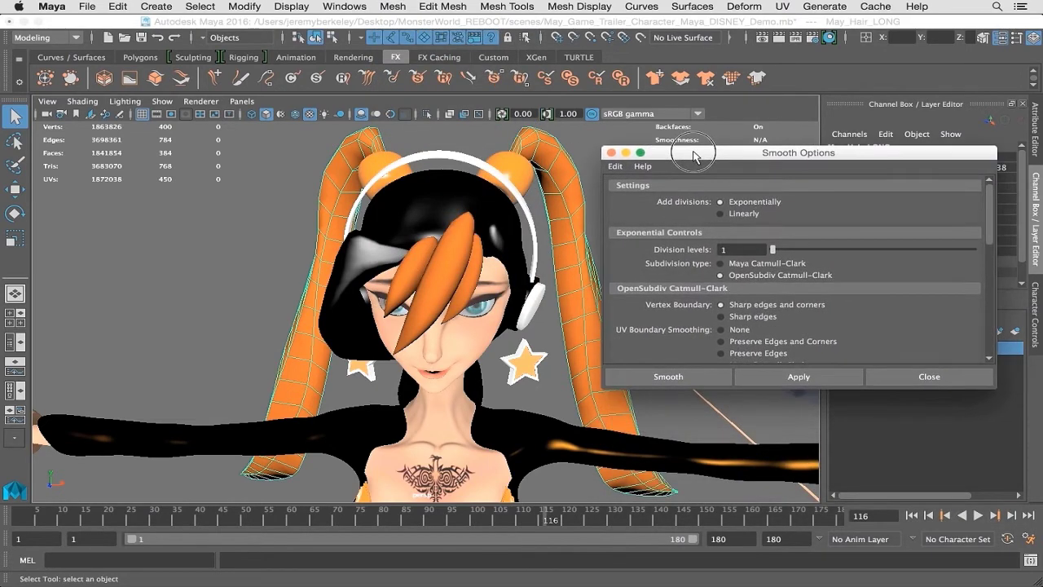
left_click(615, 166)
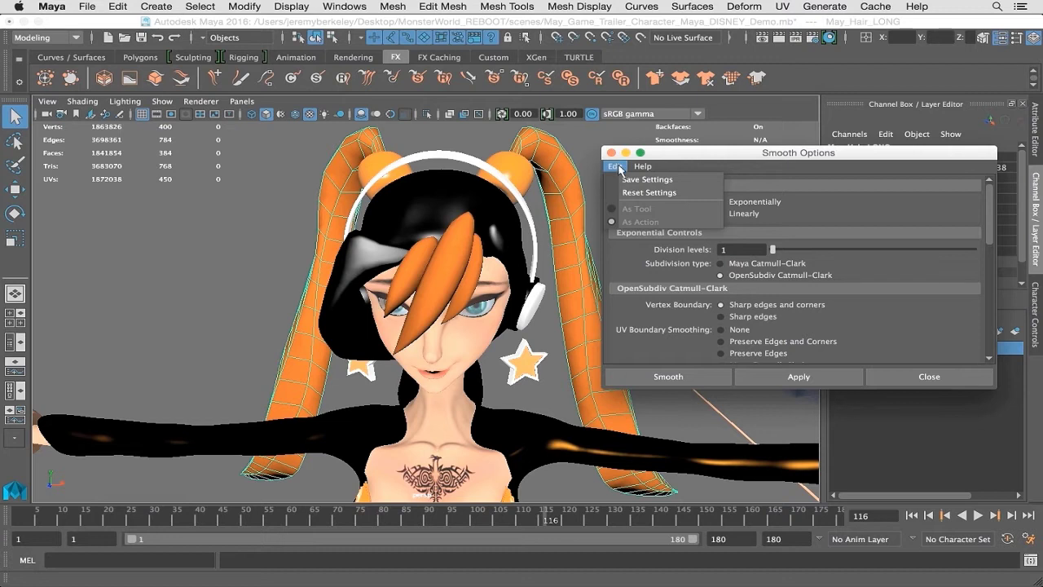
left_click(648, 194)
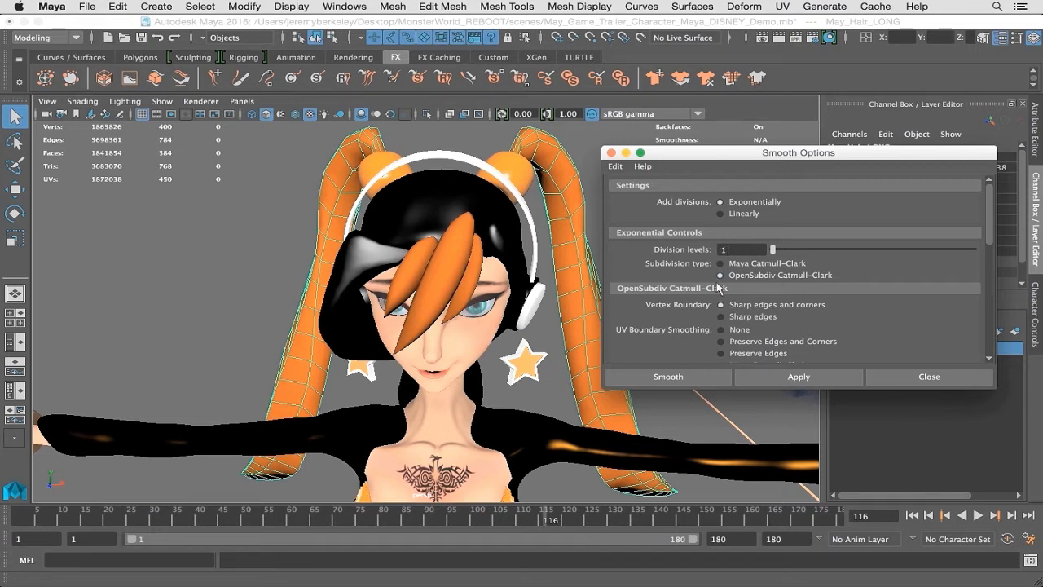
left_click(669, 376)
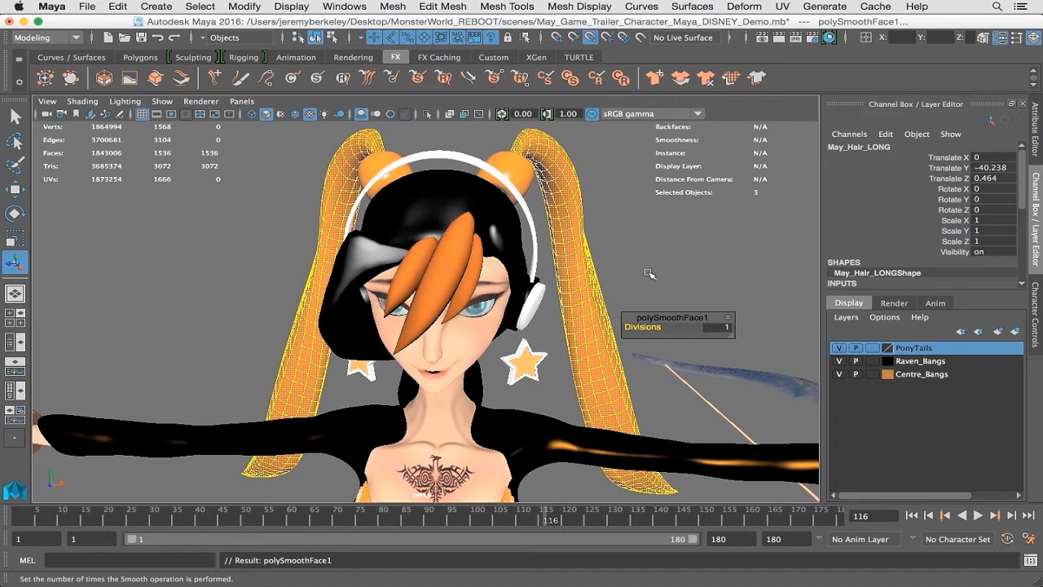
left_click(651, 294)
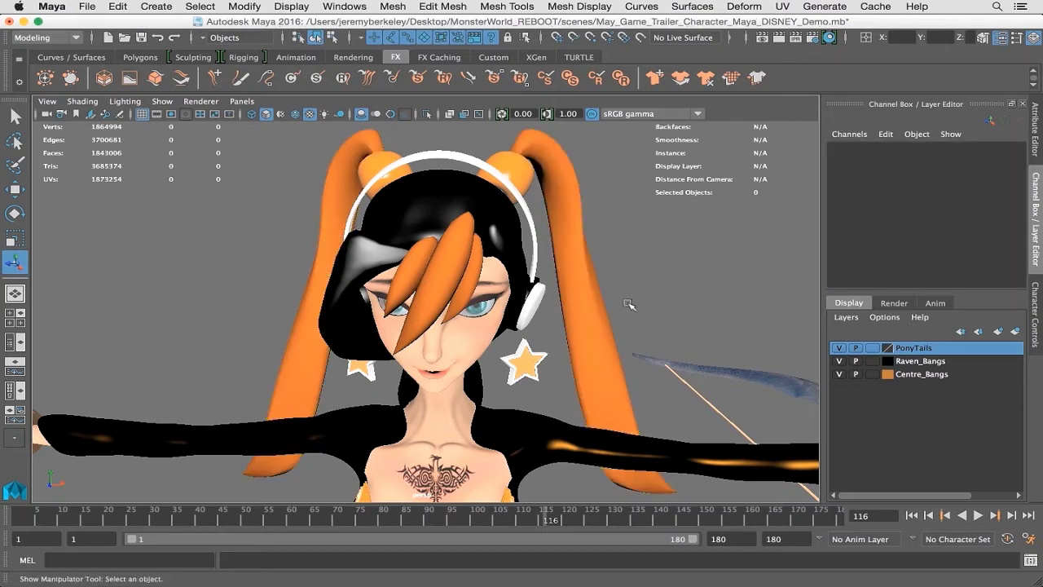
Try 2 divisions on the ponytail's polySmoothFace1 node, then set it back to 1
left_click_drag(632, 264, 617, 276, "alt")
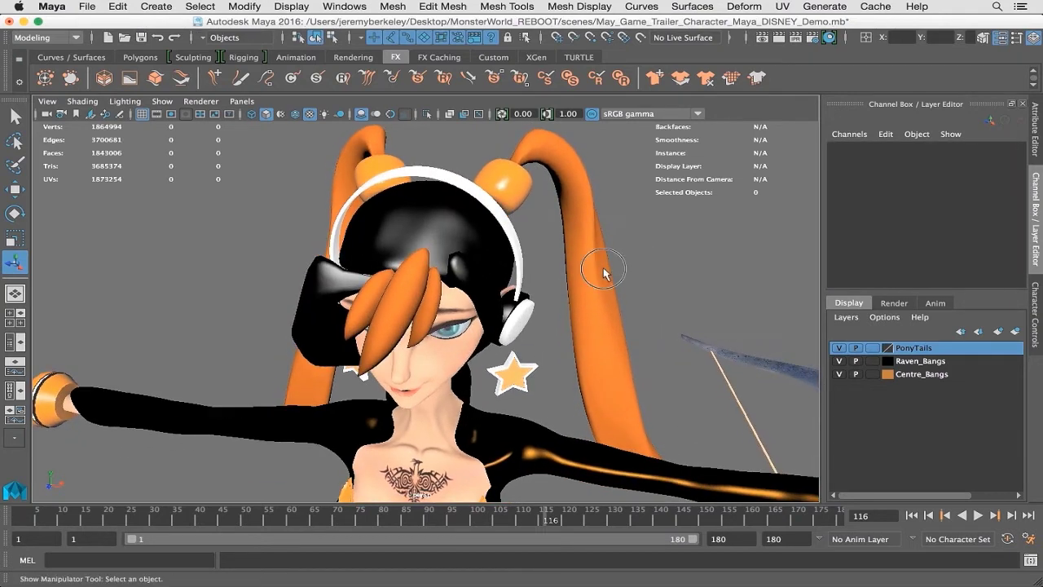
left_click(604, 275)
scroll(884, 215, "down", 2)
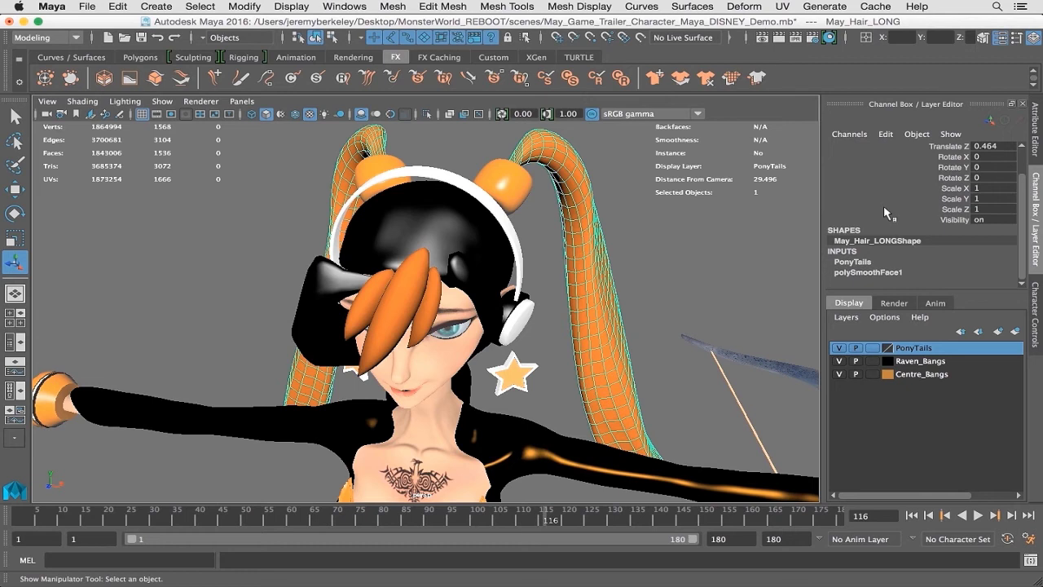
left_click(867, 272)
scroll(897, 197, "down", 5)
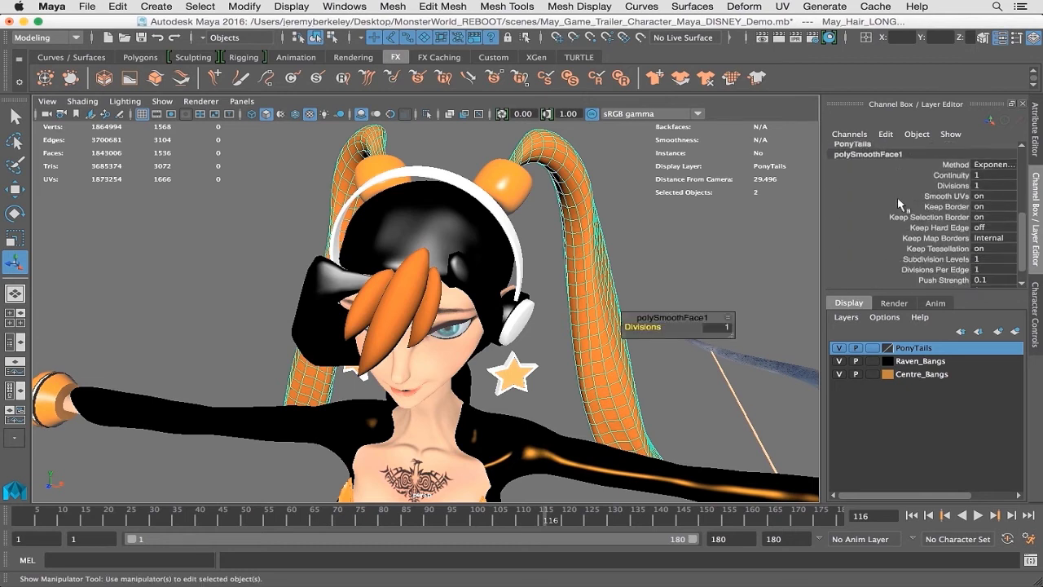
left_click(720, 328)
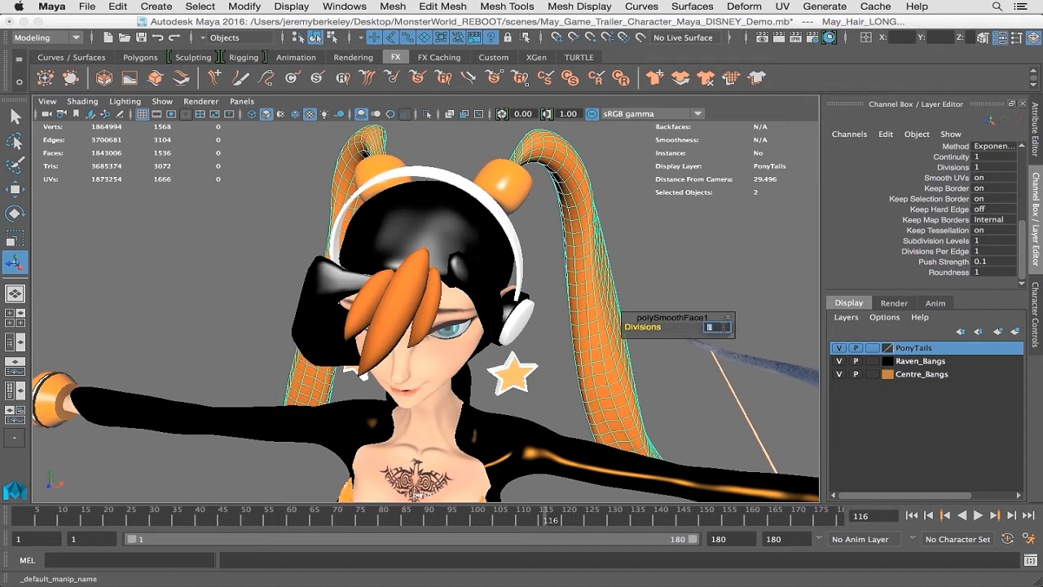
type("2")
key("Return")
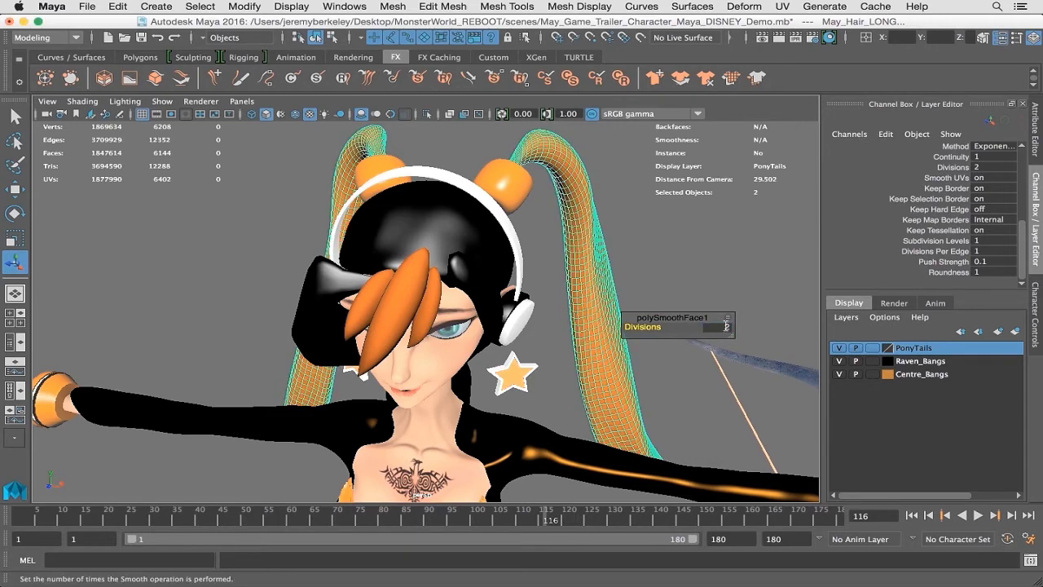
left_click(723, 327)
type("1")
key("Return")
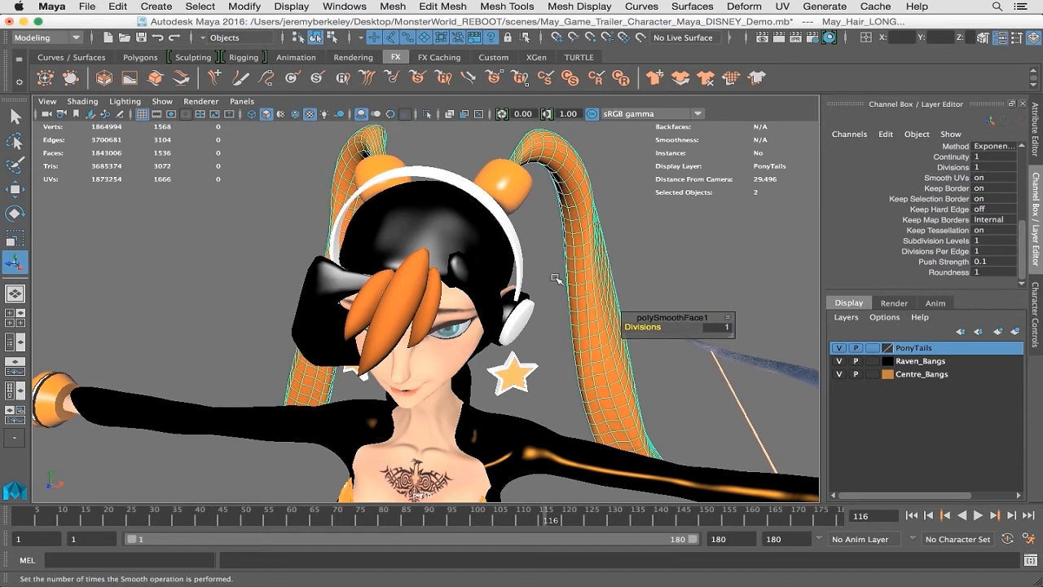
Delete the ponytail mesh's construction history via Edit > Delete by Type > History
left_click(599, 272)
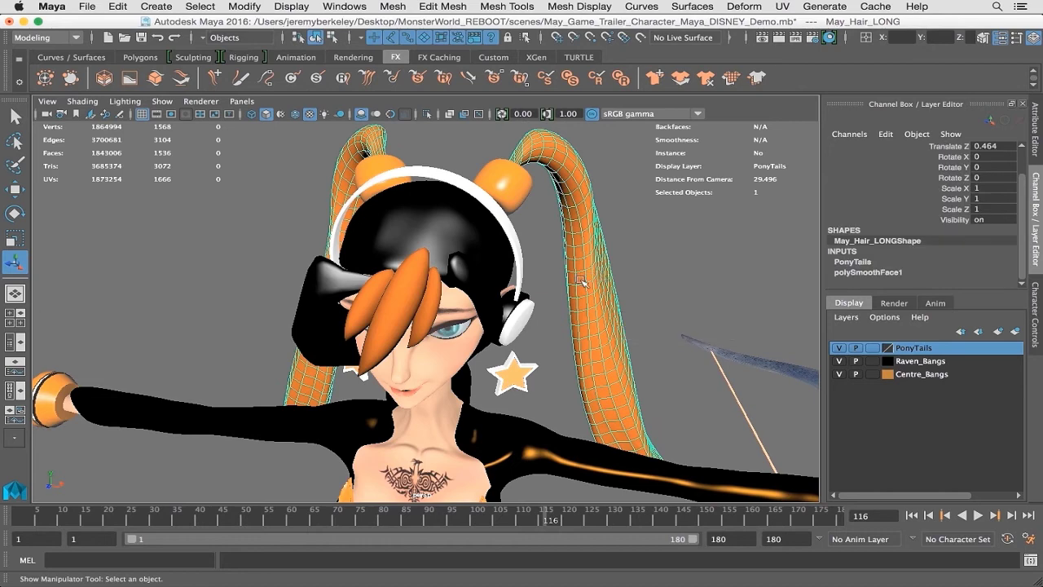
left_click_drag(454, 280, 461, 272, "alt")
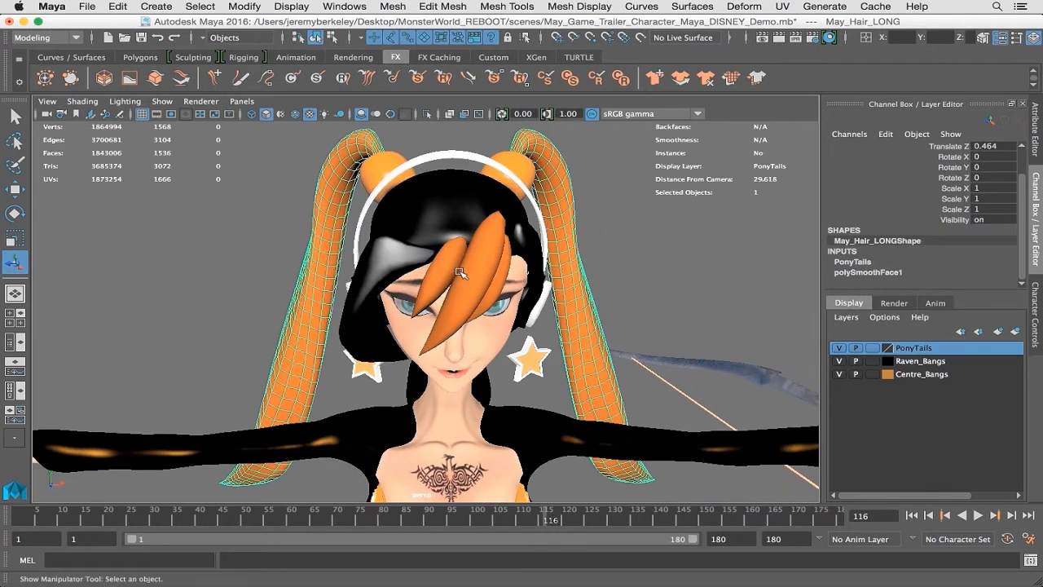
left_click(120, 7)
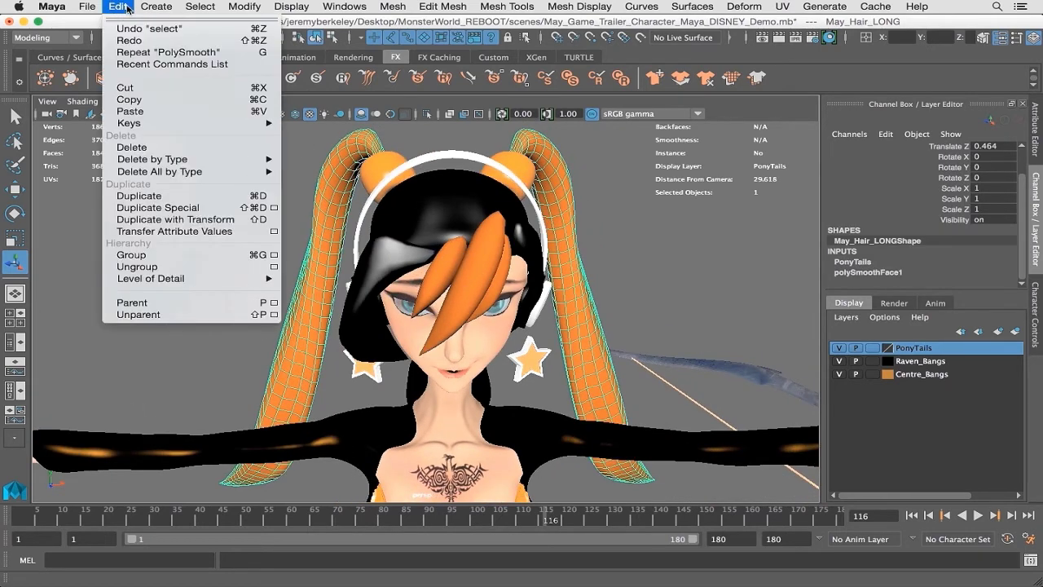
mouse_move(181, 160)
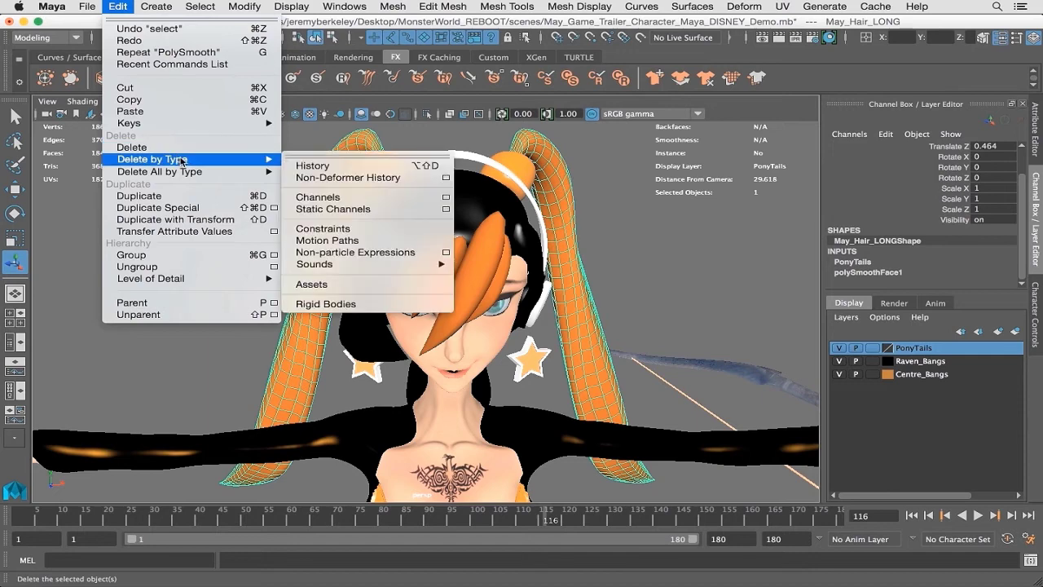
left_click(323, 166)
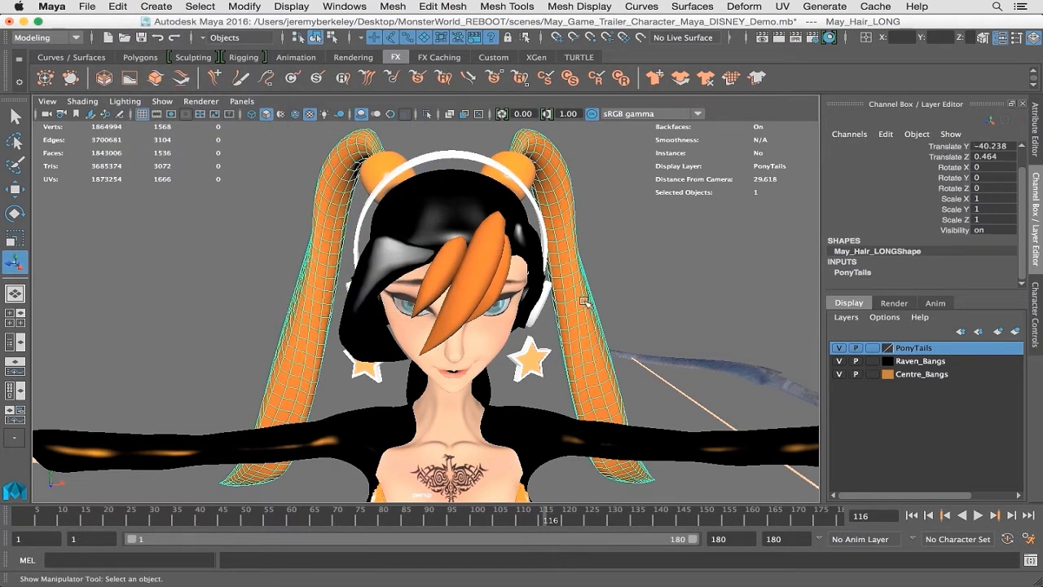
left_click_drag(586, 303, 501, 279, "alt")
left_click(512, 236)
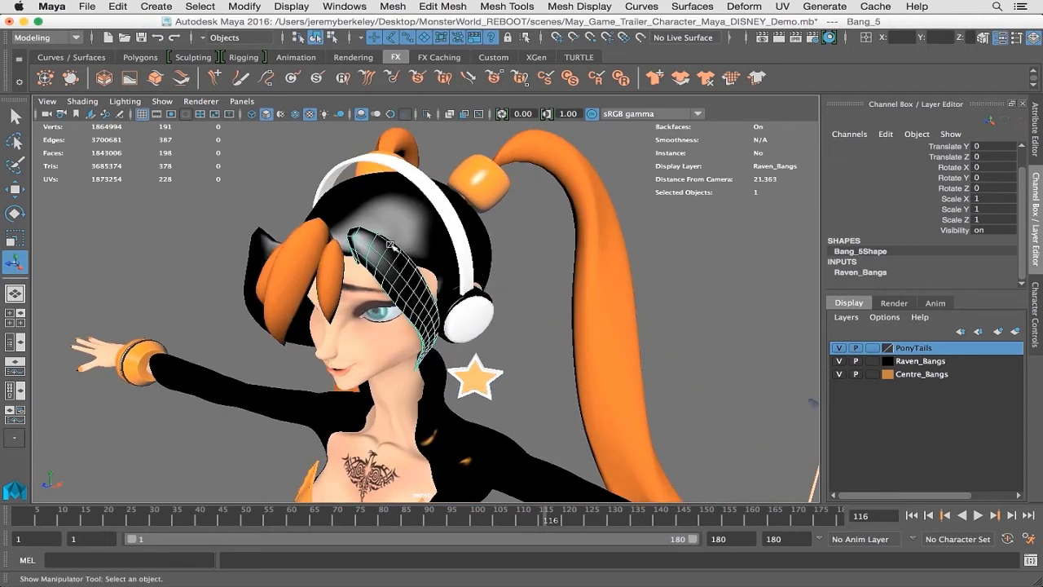
Smooth the black bang pieces Bang_5 and polySurface9 together
left_click(384, 5)
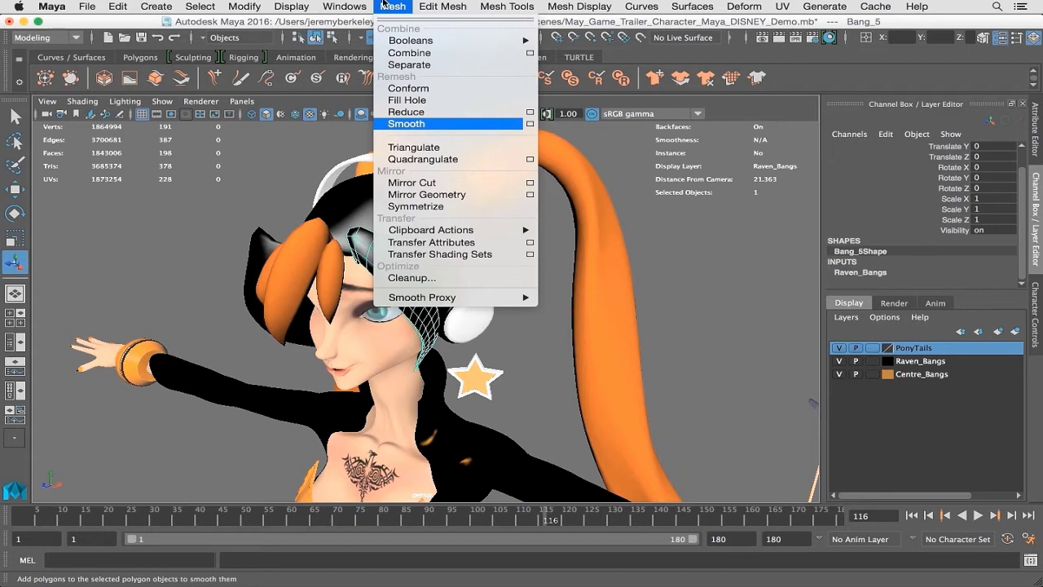
left_click(446, 124)
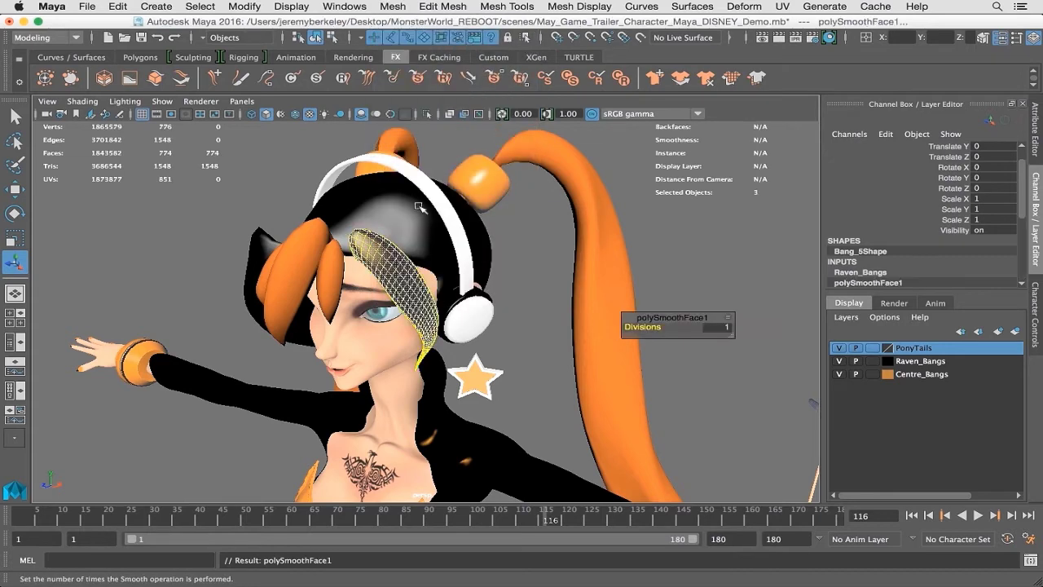
left_click_drag(352, 207, 393, 218, "alt")
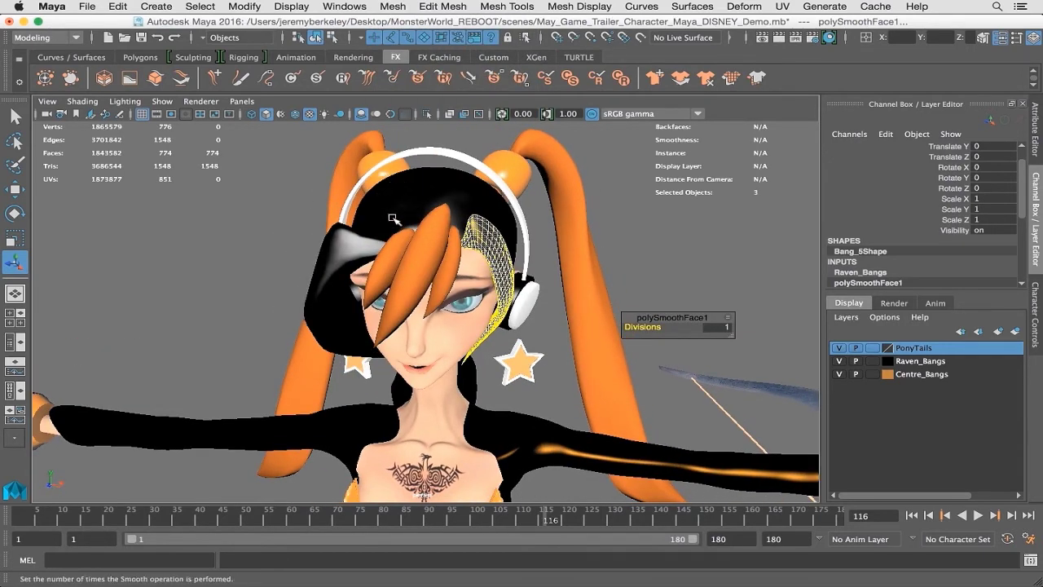
left_click(392, 218)
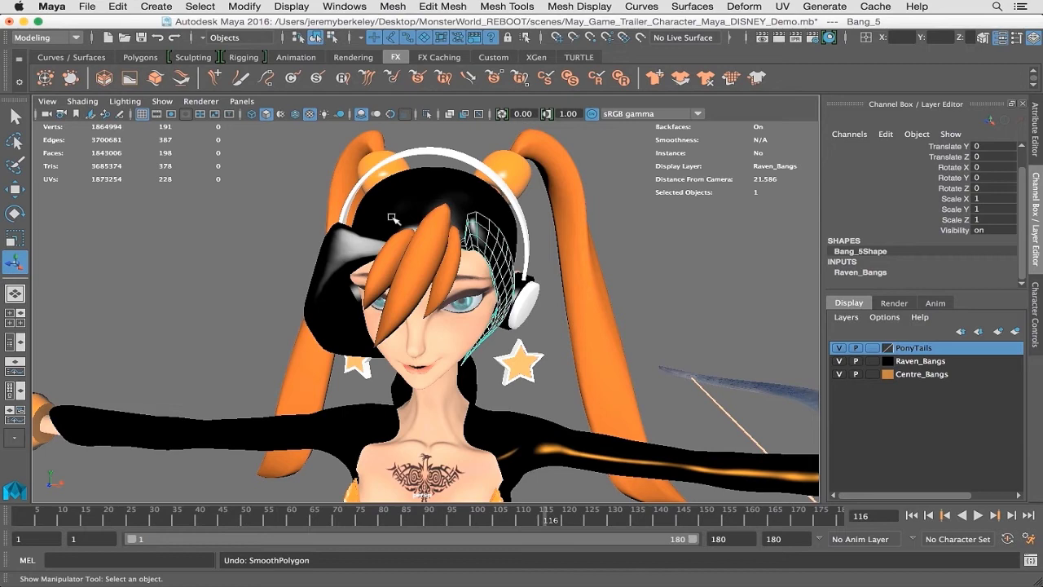
left_click(339, 254, "shift")
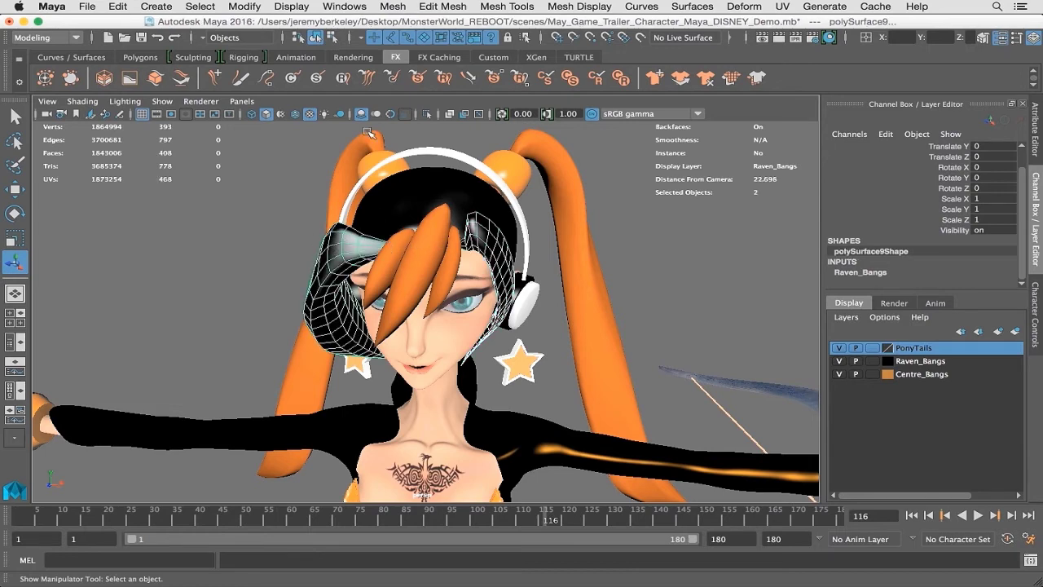
left_click(391, 7)
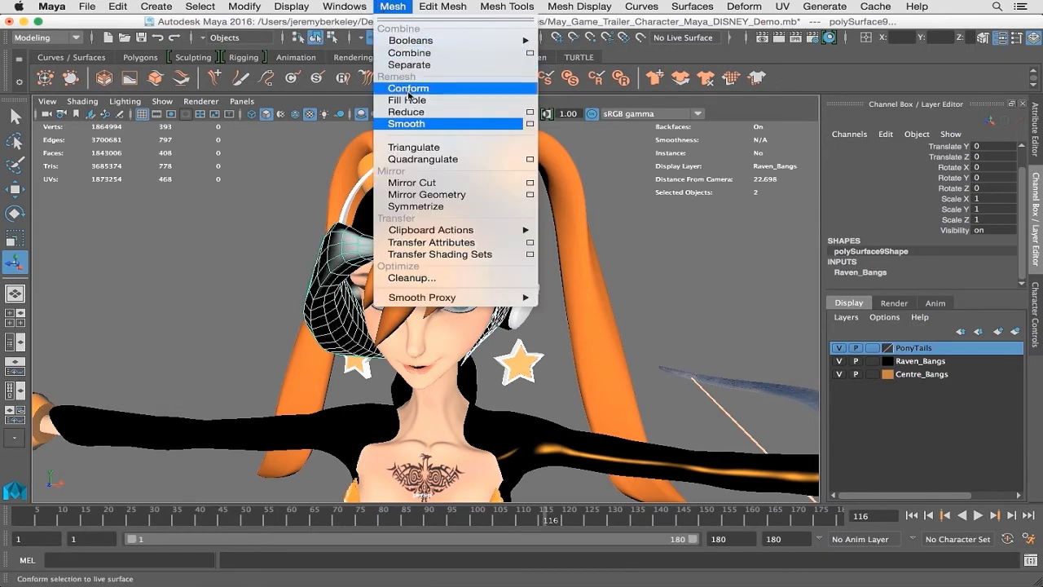
left_click(427, 123)
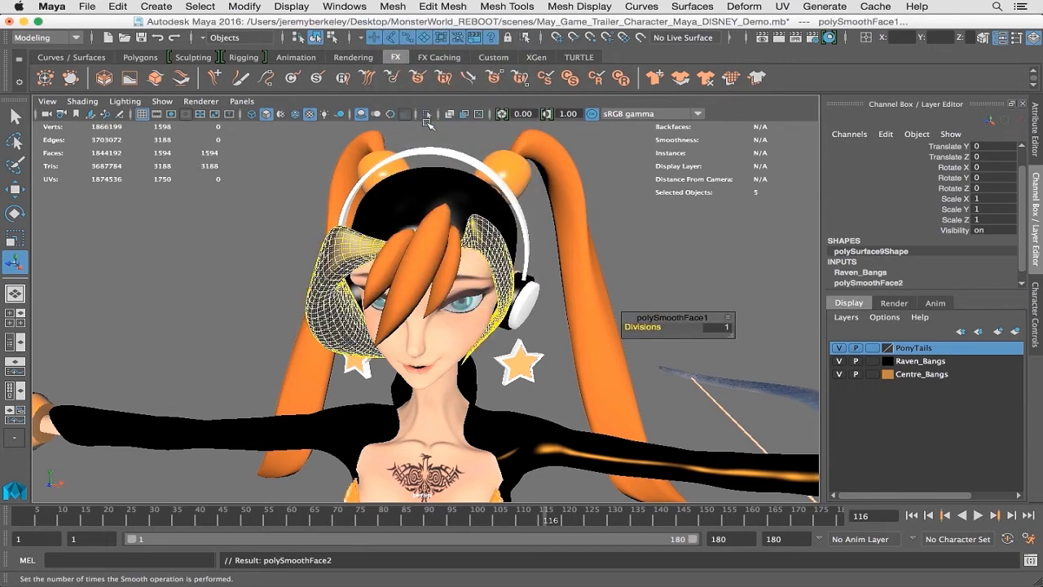
Delete construction history on both black bangs, then select polySurface9
left_click_drag(471, 254, 486, 255, "alt")
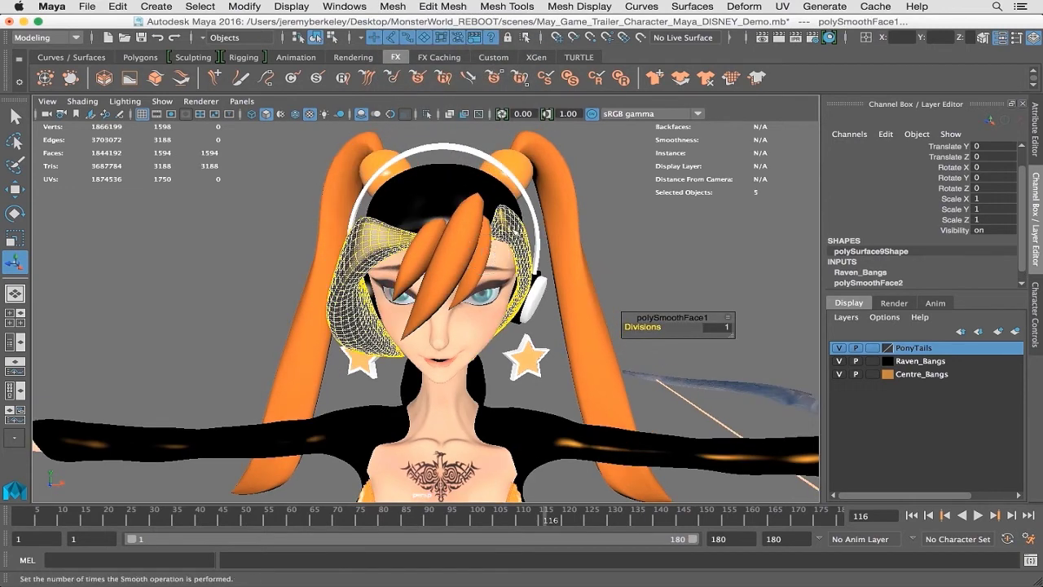
left_click(379, 238)
left_click(375, 239, "shift")
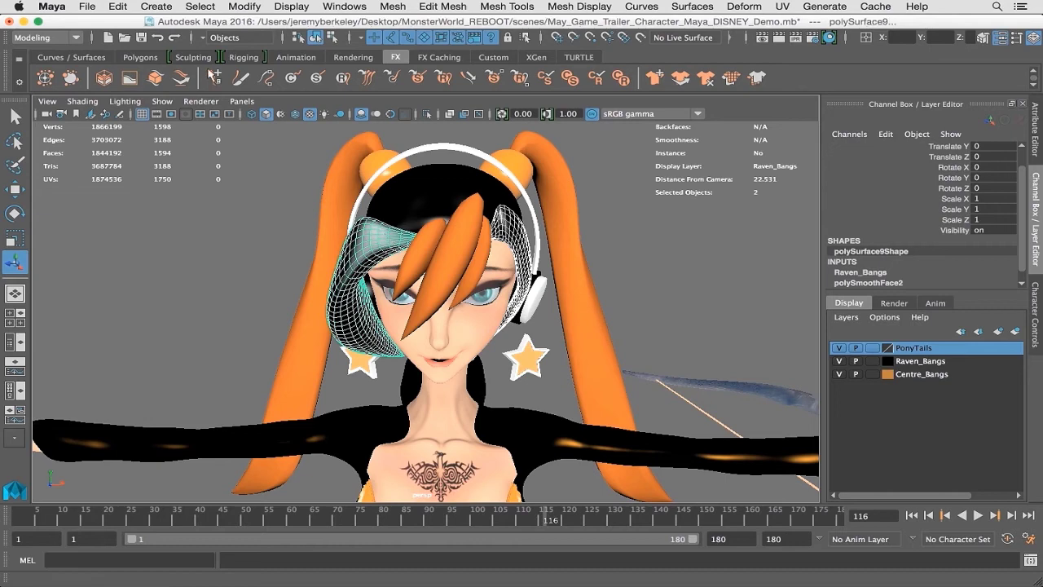
left_click(118, 5)
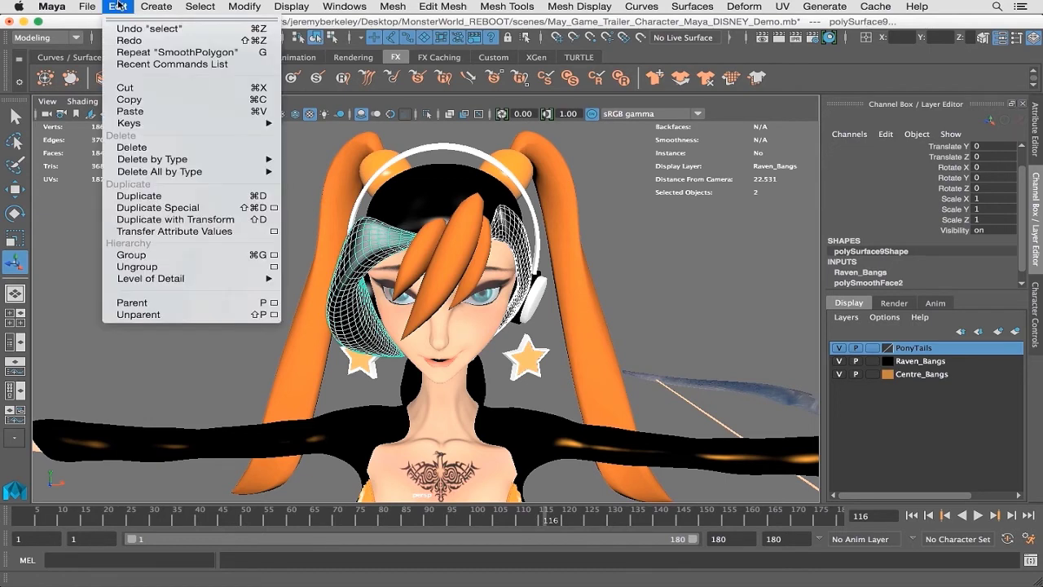
mouse_move(198, 159)
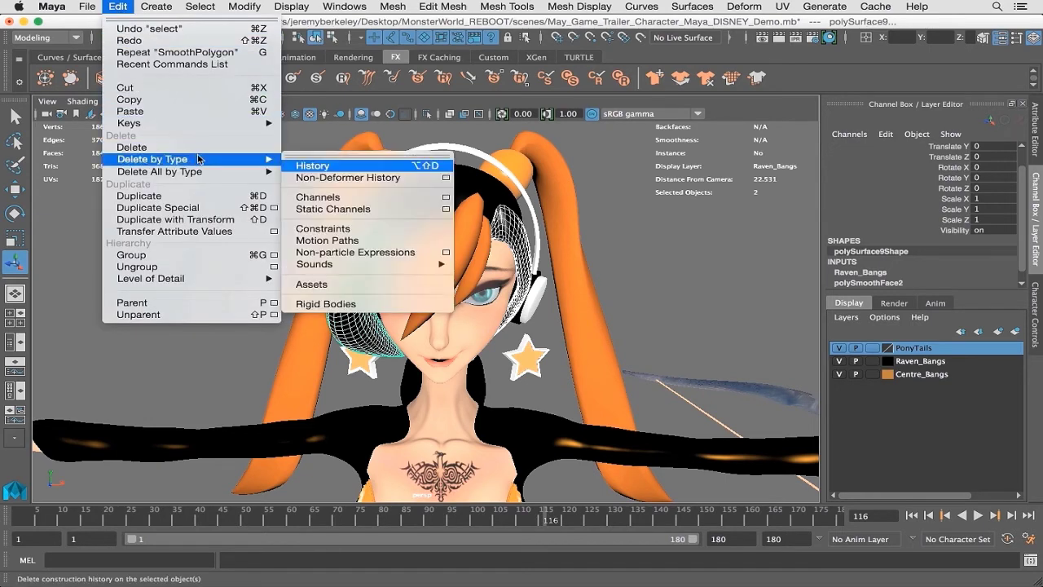
left_click(303, 166)
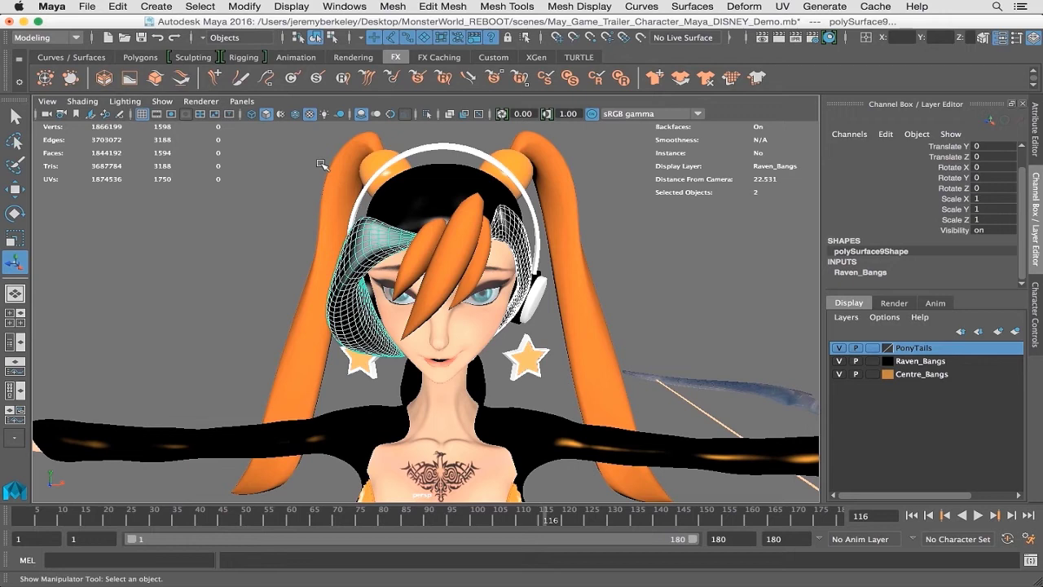
left_click(646, 275)
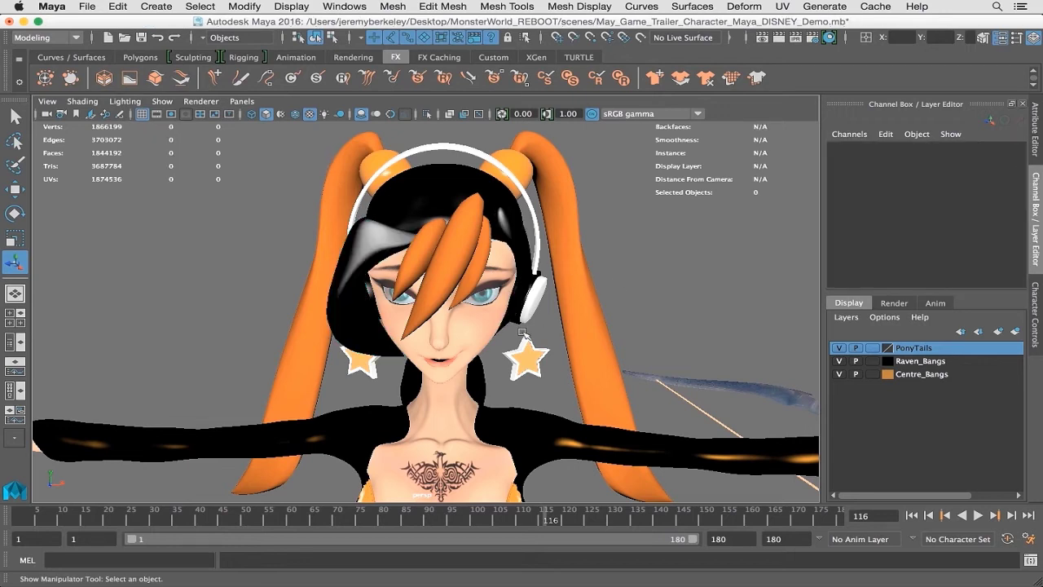
left_click(391, 210)
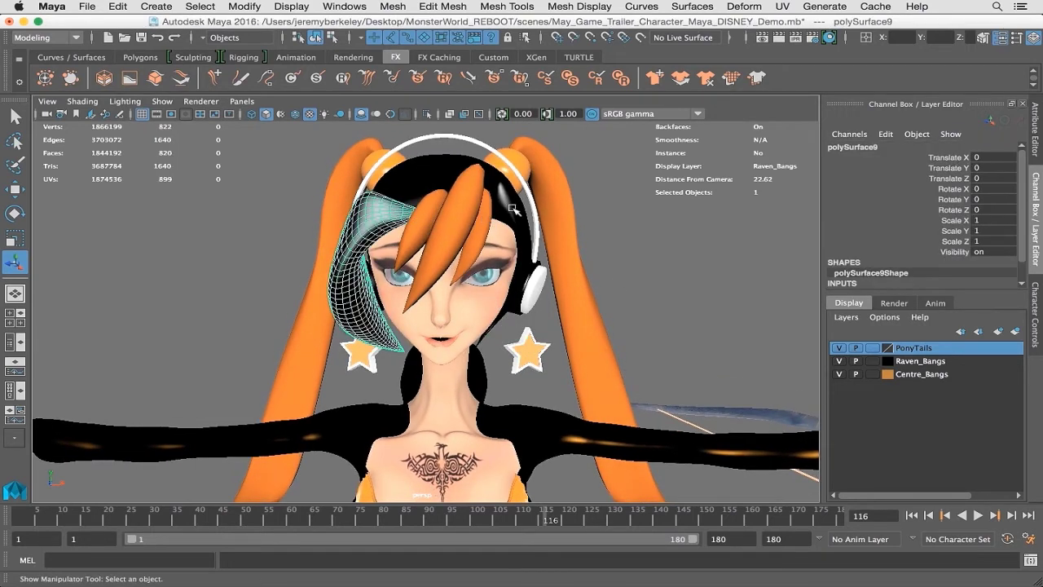
Hide and reshow the PonyTails, Raven_Bangs and Centre_Bangs layers one by one
left_click(515, 213)
left_click(568, 254)
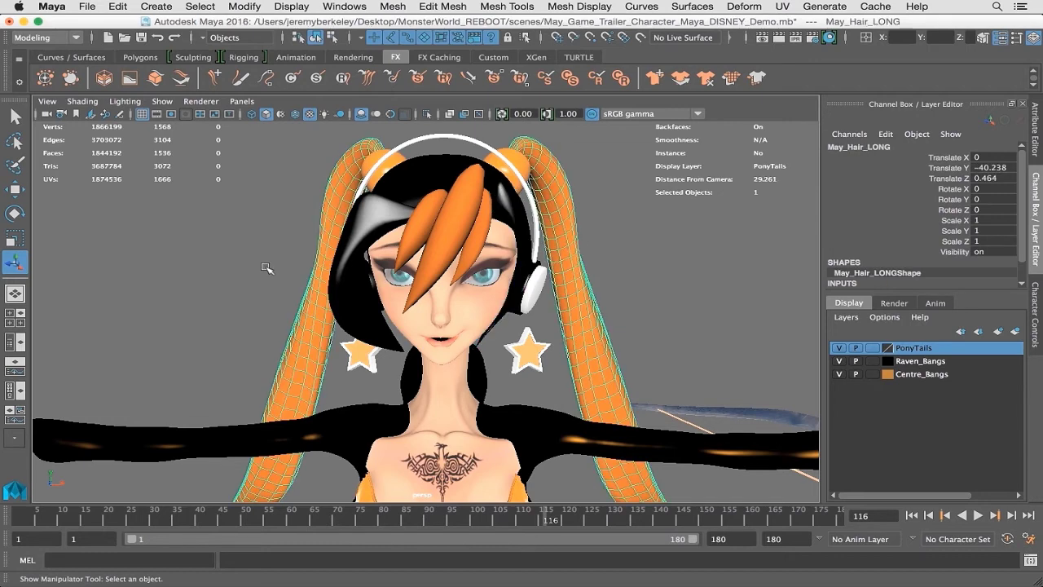
left_click_drag(583, 300, 575, 303, "alt")
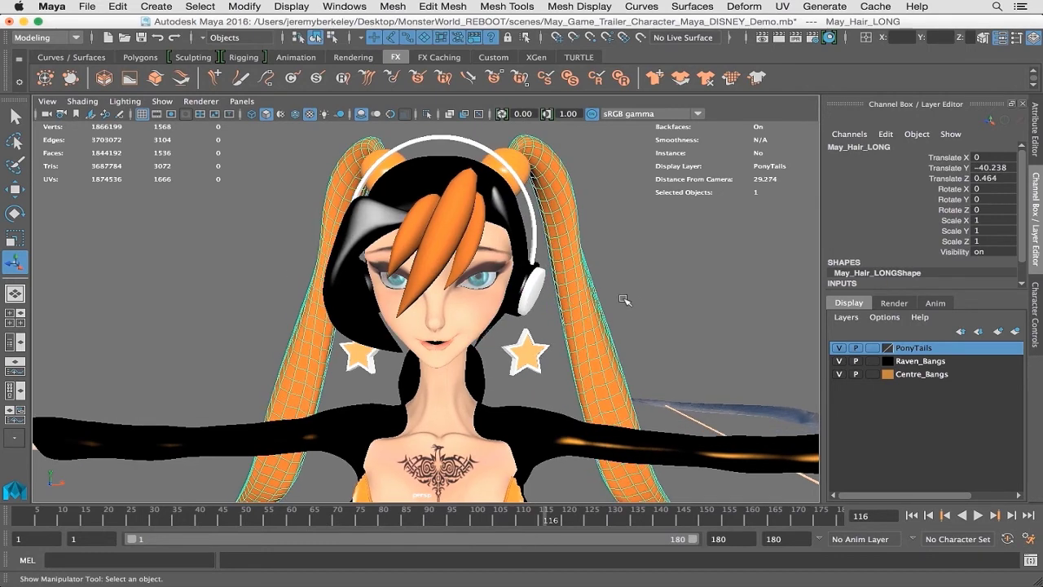
left_click(839, 348)
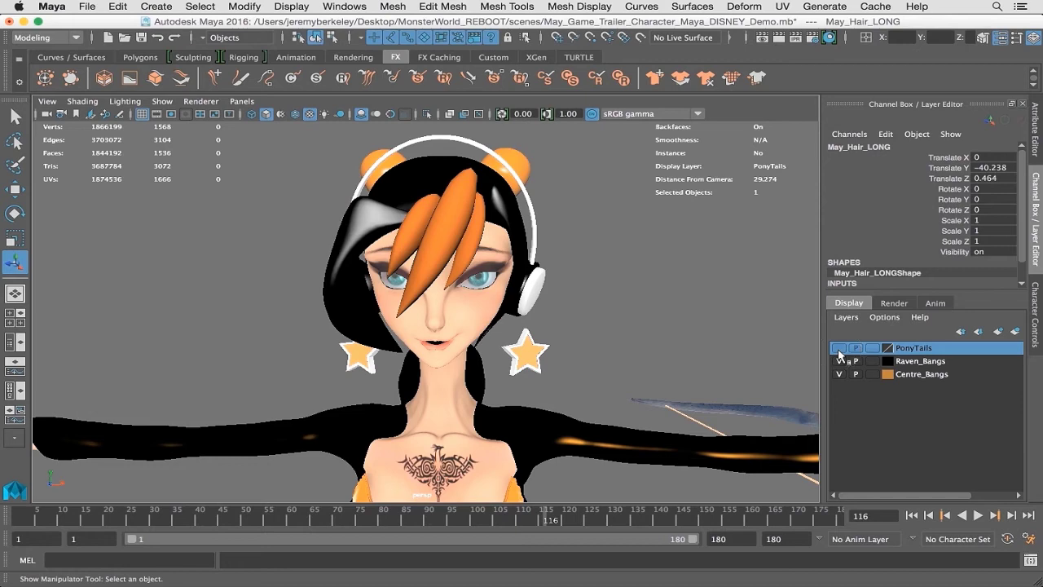
left_click(839, 348)
left_click(839, 361)
left_click(840, 361)
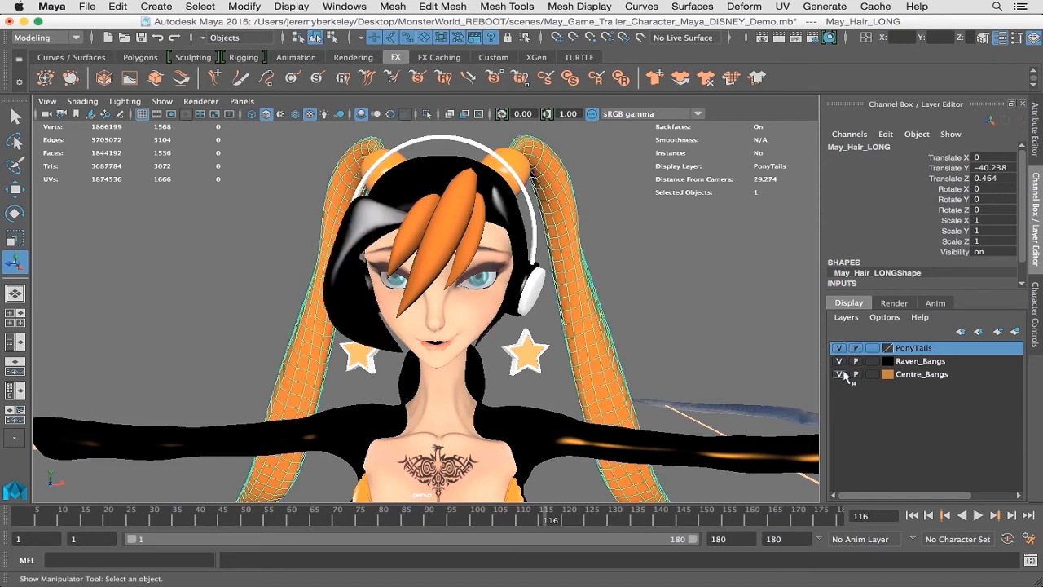
left_click(839, 374)
left_click(841, 375)
Clear the selection and switch to the front orthographic view
left_click(688, 326)
mouse_move(618, 350)
left_mouse_down("alt")
mouse_move(627, 343)
mouse_move(611, 340)
left_mouse_up("alt")
key("space")
left_click_drag(558, 275, 558, 306)
scroll(543, 242, "up", 3)
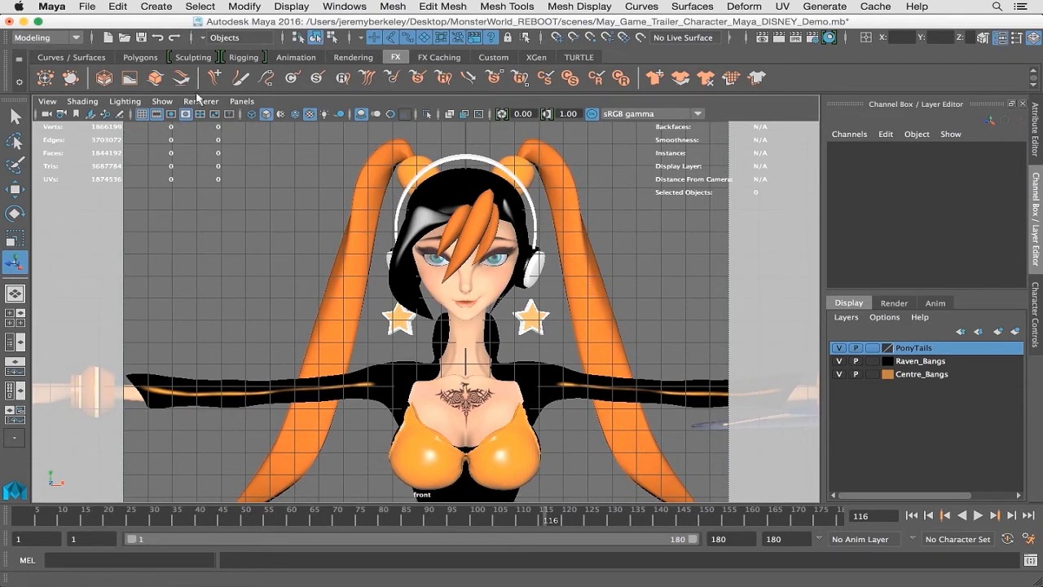
Save the scene over the existing May_Game_Trailer_Character_Maya_HAIR_Demo.mb file, confirming the replacement
left_click(85, 6)
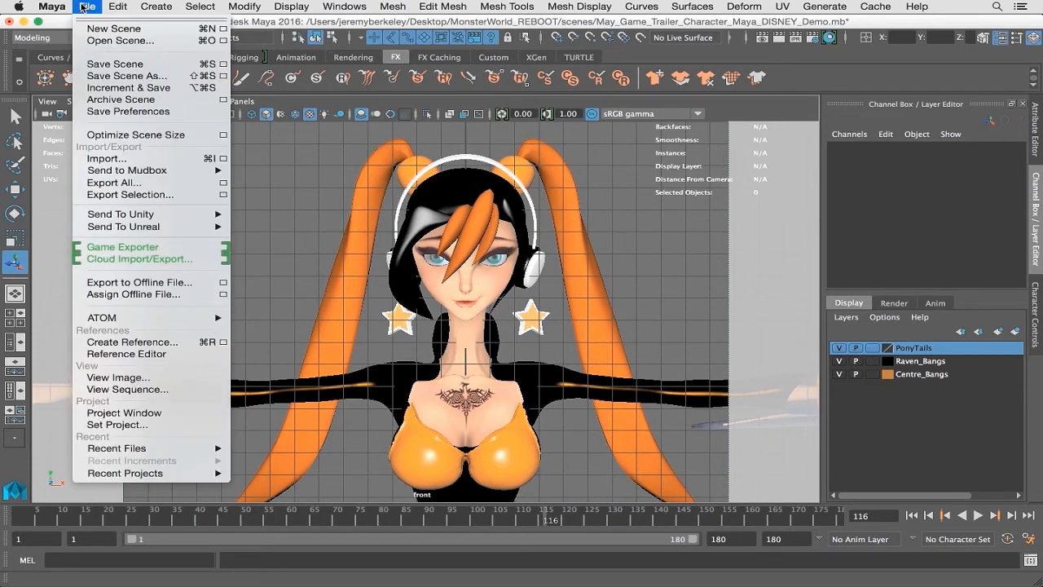
left_click(111, 76)
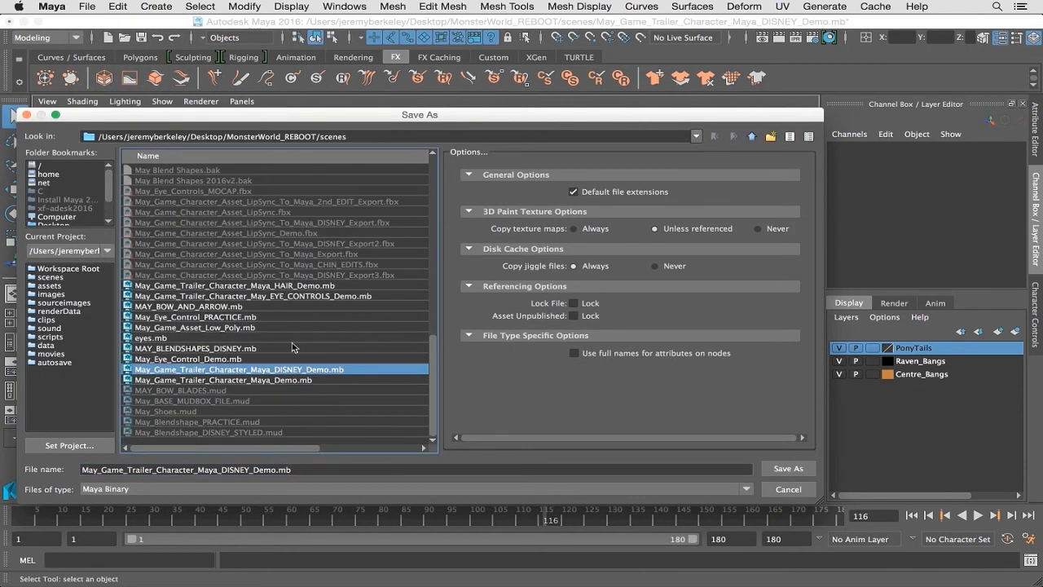
left_click(255, 286)
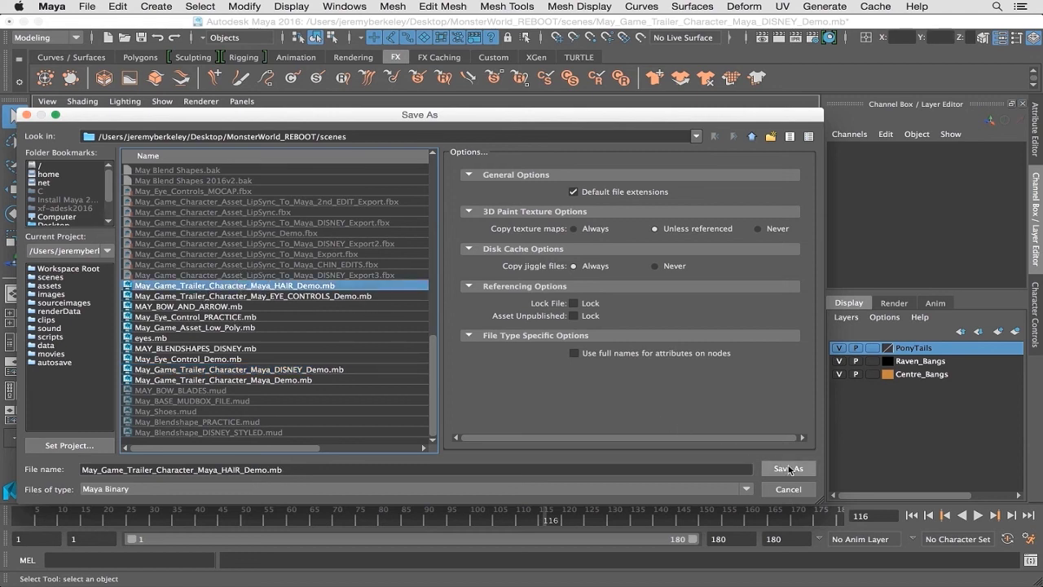
left_click(788, 470)
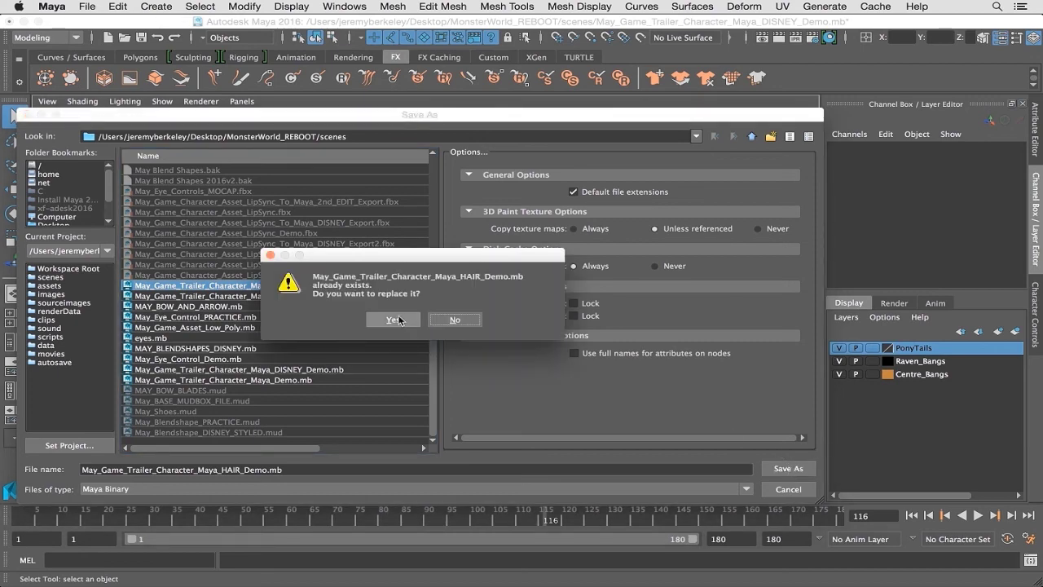
left_click(395, 320)
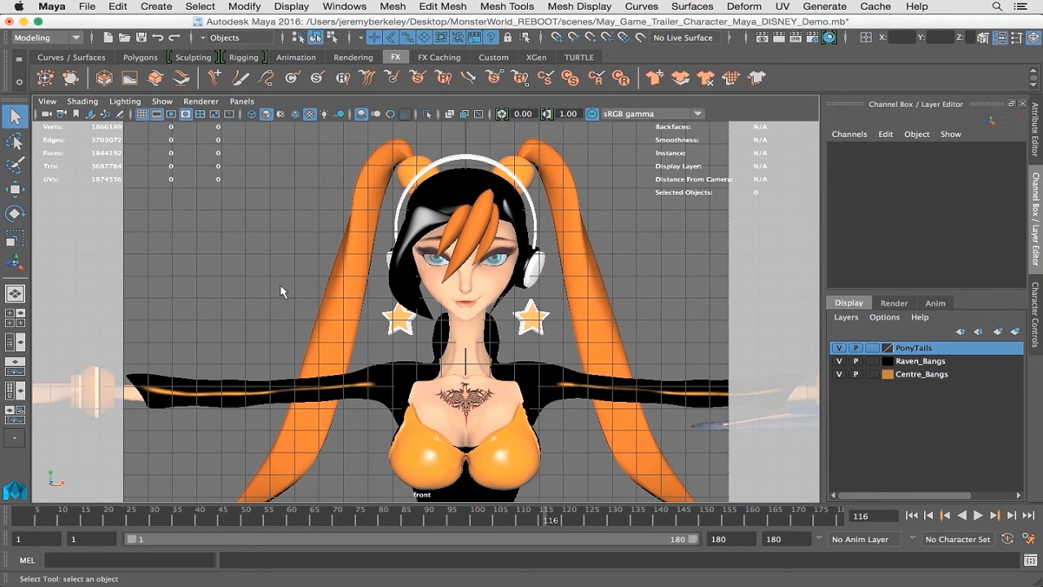